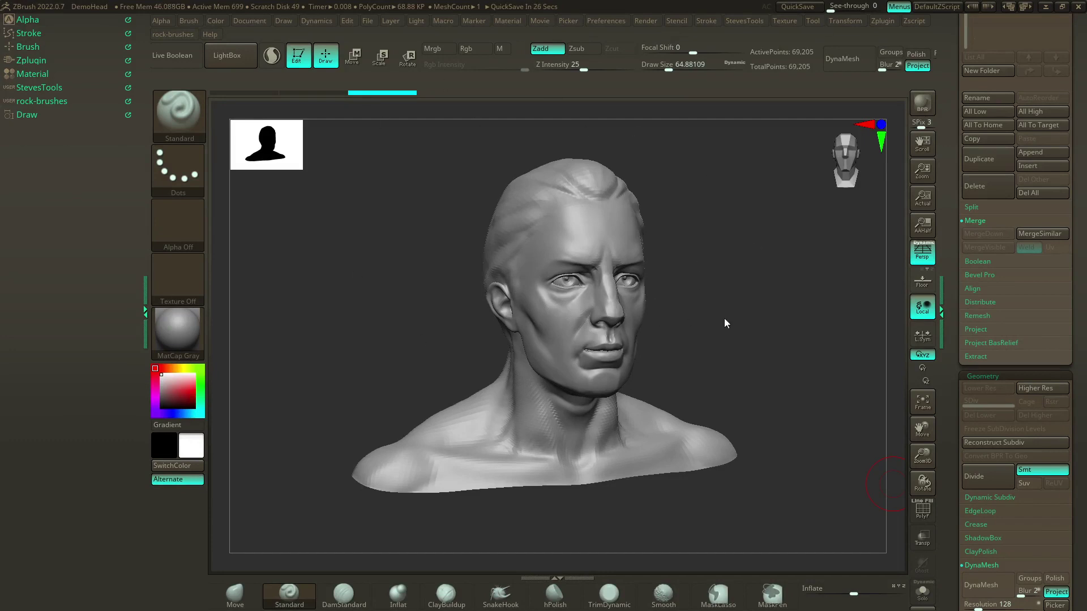
# Step: Remesh the demo head with DynaMesh at a resolution of 528
pyautogui.moveTo(662, 326)
pyautogui.mouseDown()
pyautogui.moveTo(701, 347)
pyautogui.moveTo(694, 304)
pyautogui.moveTo(706, 342)
pyautogui.moveTo(698, 358)
pyautogui.mouseUp()
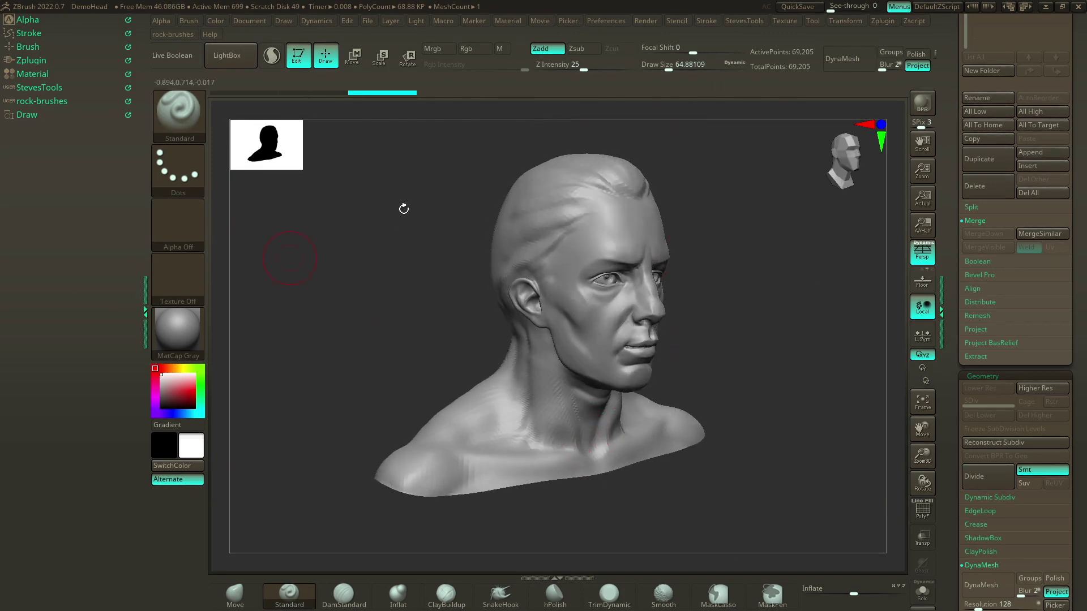
pyautogui.keyDown('alt'); pyautogui.moveTo(714, 285); pyautogui.dragTo(706, 287); pyautogui.keyUp('alt')
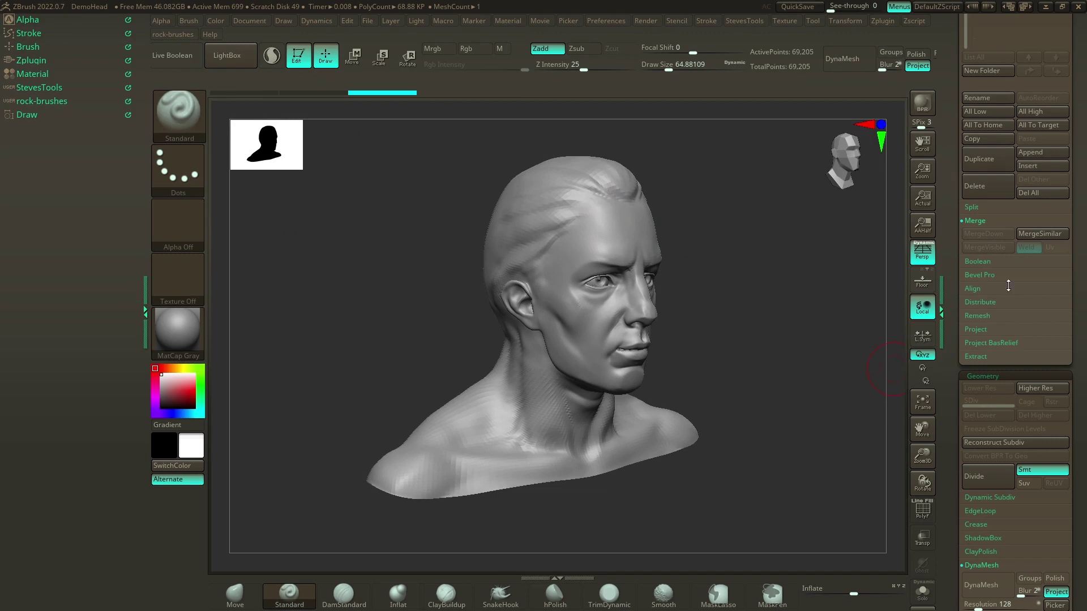
pyautogui.click(976, 224)
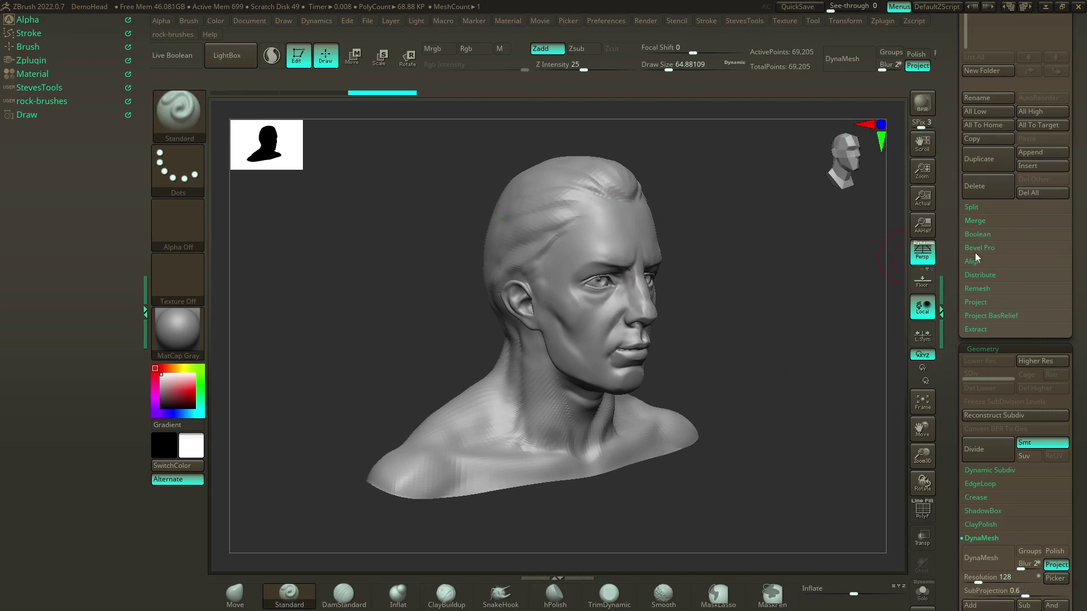
pyautogui.scroll(-3, 1064, 399)
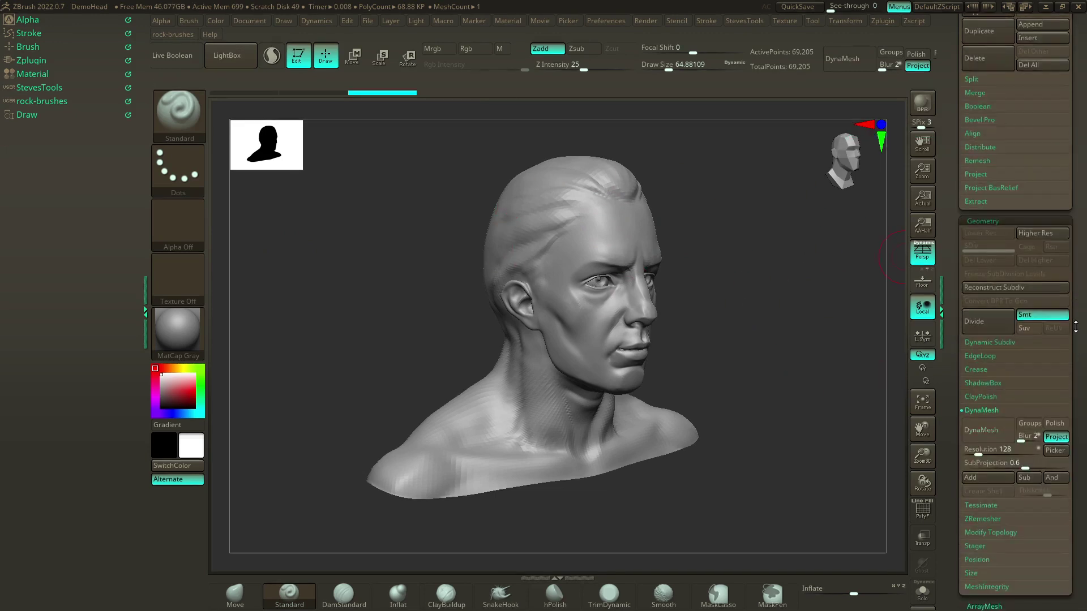
pyautogui.moveTo(682, 389)
pyautogui.mouseDown()
pyautogui.moveTo(706, 362)
pyautogui.moveTo(611, 359)
pyautogui.moveTo(704, 284)
pyautogui.moveTo(737, 315)
pyautogui.moveTo(754, 303)
pyautogui.moveTo(732, 286)
pyautogui.moveTo(746, 308)
pyautogui.moveTo(725, 309)
pyautogui.mouseUp()
pyautogui.click(987, 447)
pyautogui.write('528')
pyautogui.click(988, 433)
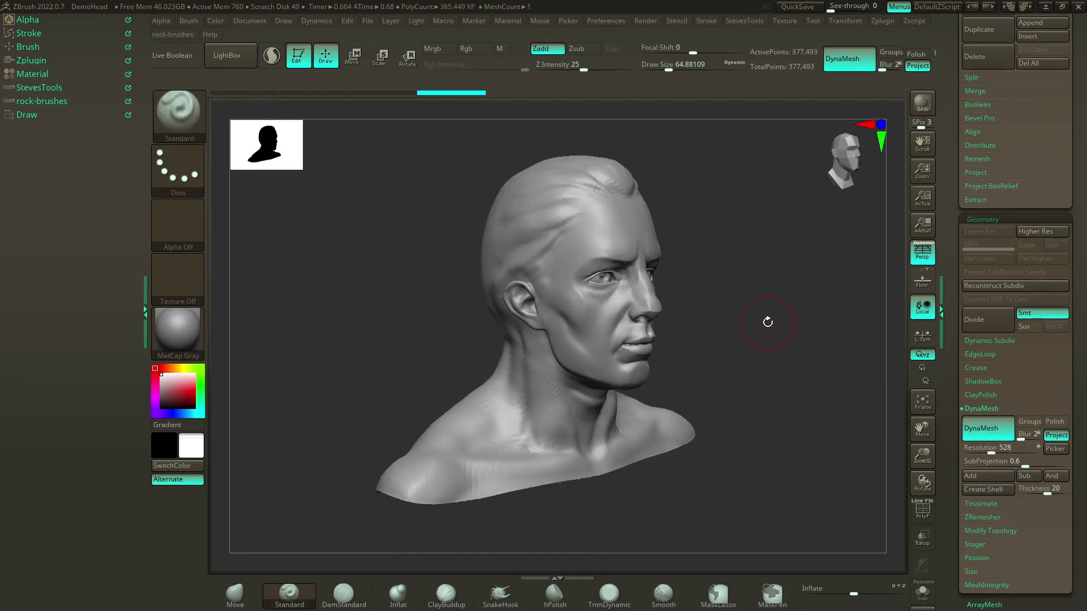
# Step: Examine the remeshed head's wireframe with polyframe on, switch off perspective, and hide the polyframe again
pyautogui.moveTo(766, 317); pyautogui.dragTo(807, 377)
pyautogui.click(921, 514)
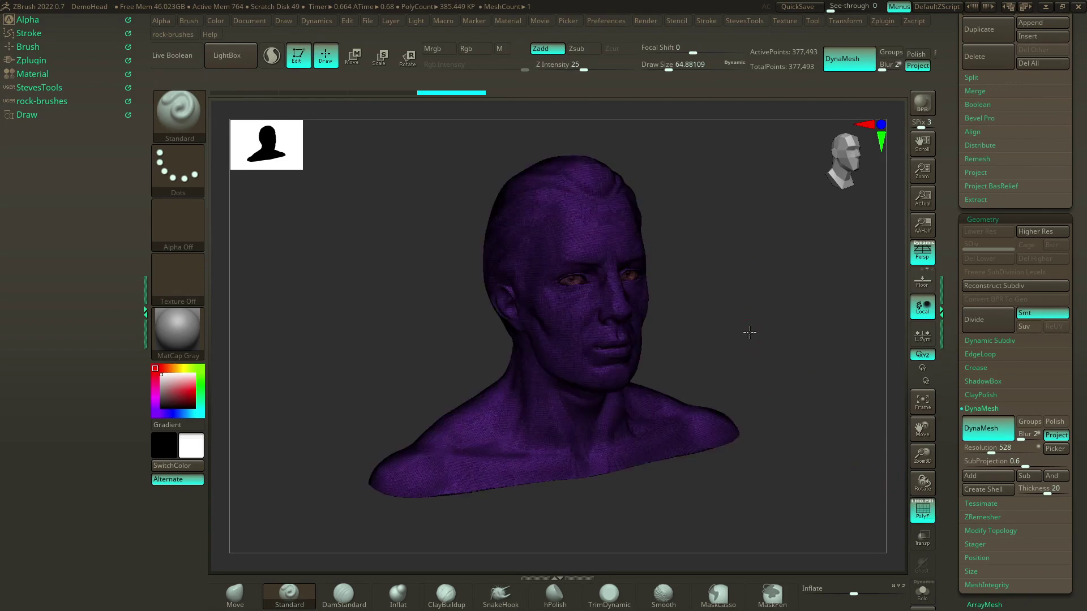
pyautogui.moveTo(751, 332)
pyautogui.keyDown('alt'); pyautogui.mouseDown()
pyautogui.moveTo(759, 424)
pyautogui.moveTo(699, 344)
pyautogui.moveTo(688, 214)
pyautogui.moveTo(689, 316)
pyautogui.moveTo(706, 325)
pyautogui.moveTo(664, 323)
pyautogui.moveTo(745, 315)
pyautogui.moveTo(704, 280)
pyautogui.moveTo(728, 298)
pyautogui.moveTo(771, 298)
pyautogui.moveTo(723, 316)
pyautogui.moveTo(715, 335)
pyautogui.mouseUp(); pyautogui.keyUp('alt')
pyautogui.press('p')
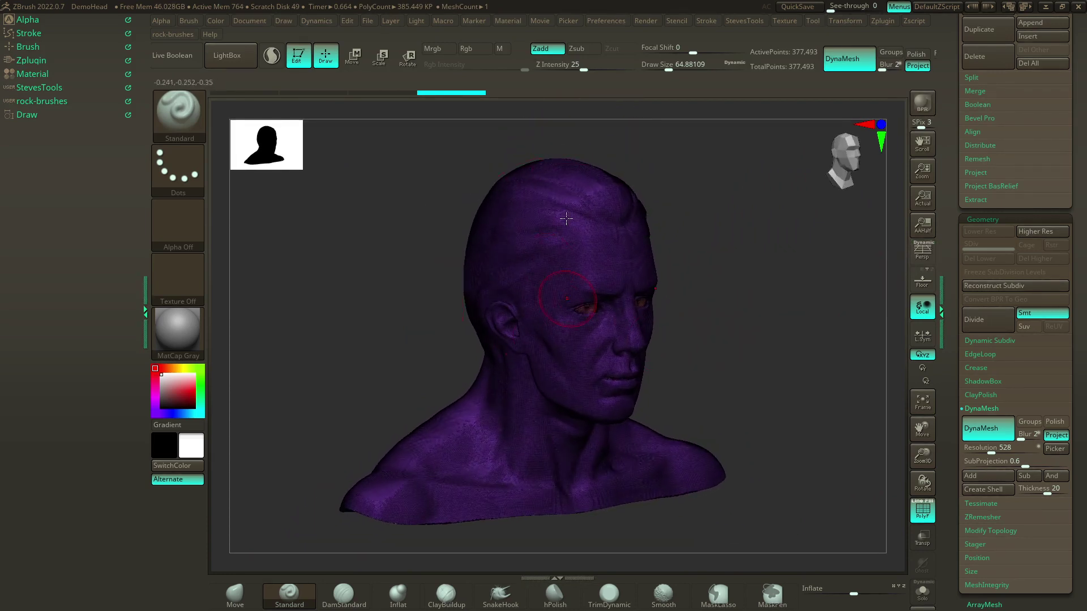
pyautogui.click(935, 517)
pyautogui.moveTo(721, 288)
pyautogui.mouseDown()
pyautogui.moveTo(776, 308)
pyautogui.moveTo(652, 307)
pyautogui.moveTo(735, 308)
pyautogui.moveTo(708, 318)
pyautogui.moveTo(707, 332)
pyautogui.moveTo(672, 294)
pyautogui.moveTo(681, 296)
pyautogui.mouseUp()
# Step: Duplicate the head subtool and rename the original as sculptres
pyautogui.scroll(5, 1071, 291)
pyautogui.scroll(4, 1071, 291)
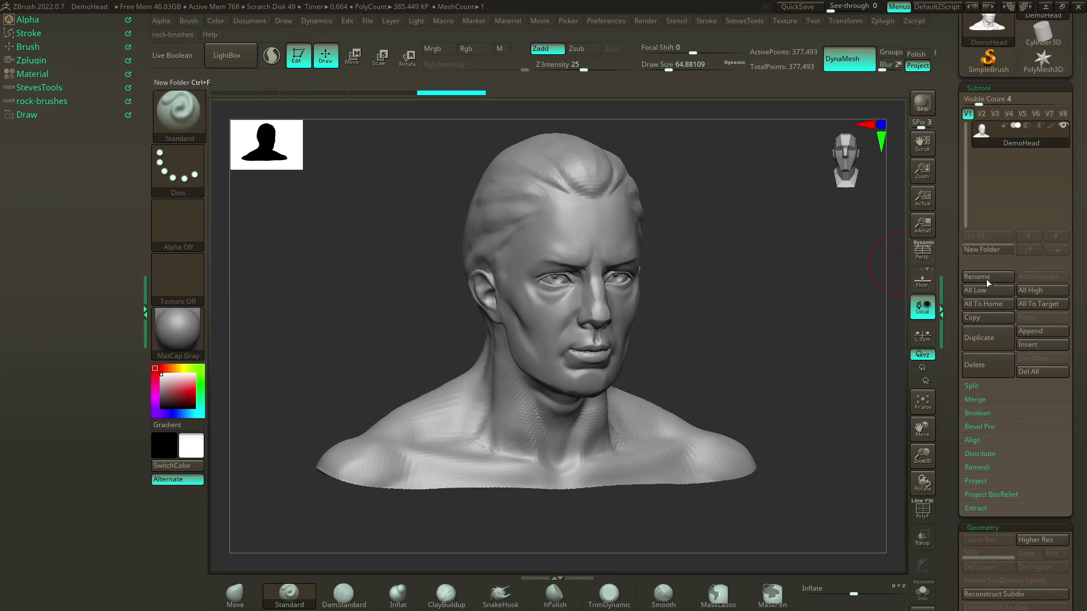
pyautogui.click(974, 332)
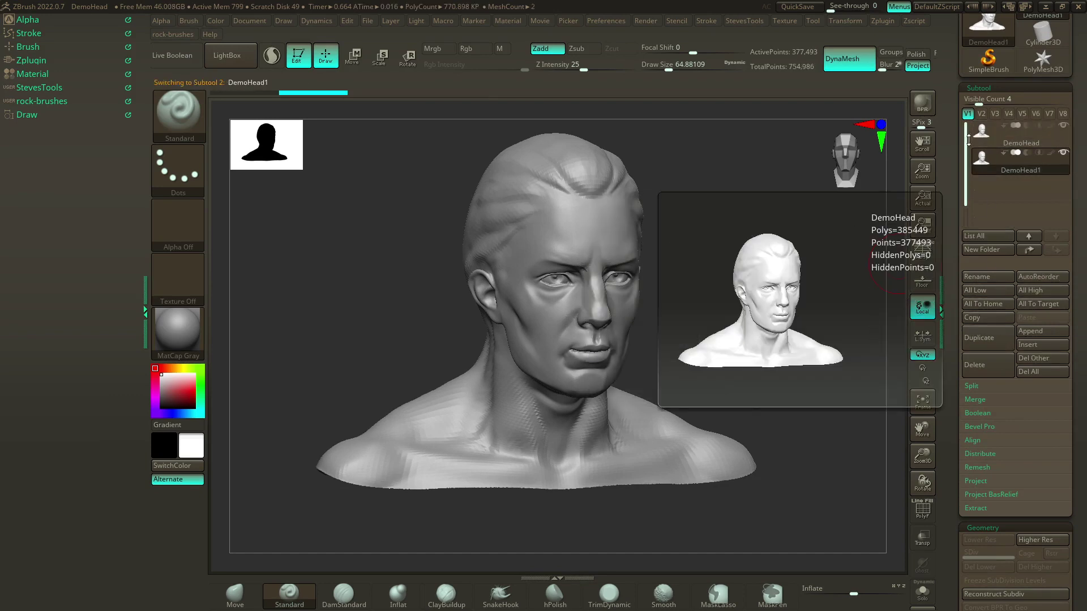
pyautogui.click(981, 281)
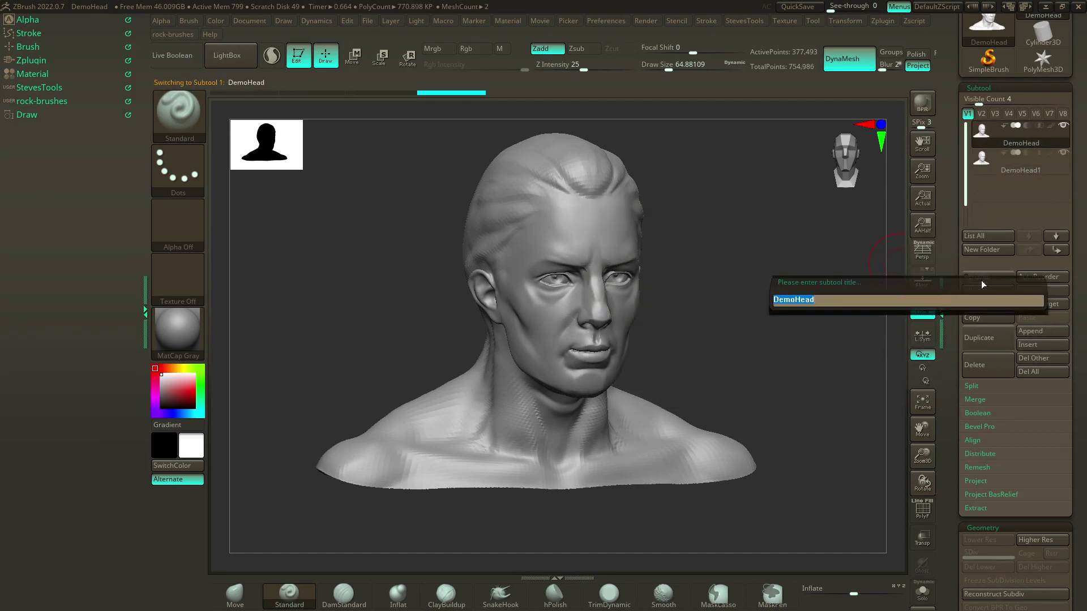
pyautogui.write('sculptres')
pyautogui.press('Return')
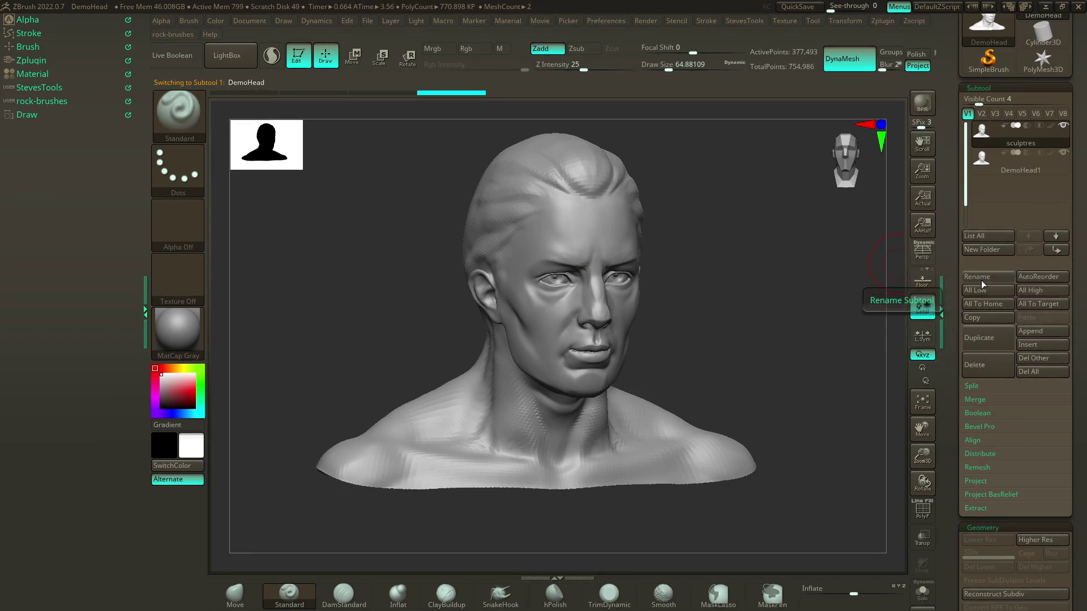
# Step: Rename the duplicated head subtool as retopoed
pyautogui.click(1000, 171)
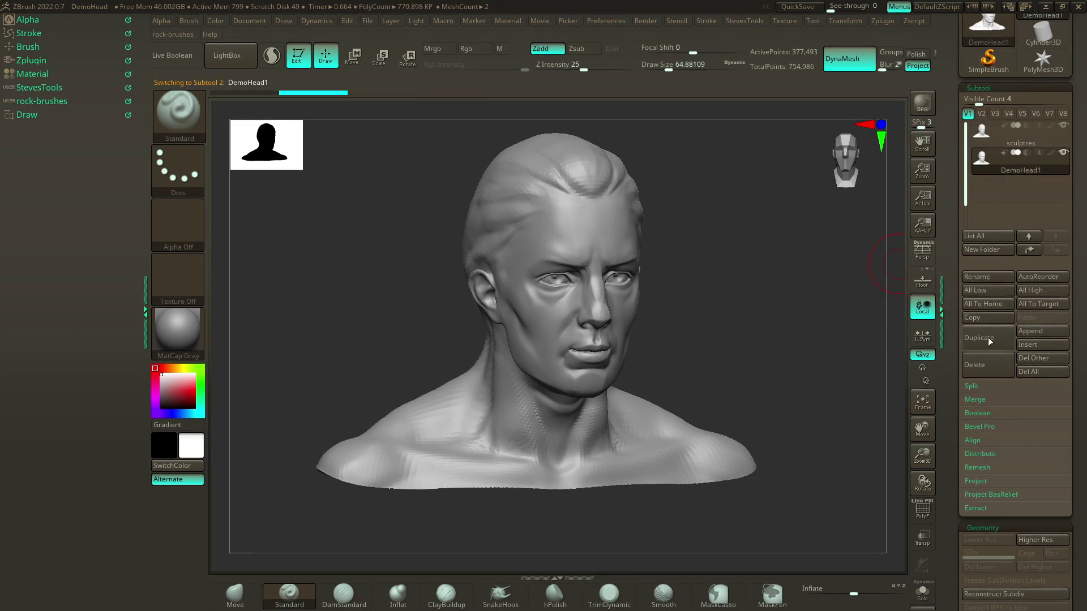
pyautogui.click(981, 281)
pyautogui.write('retop')
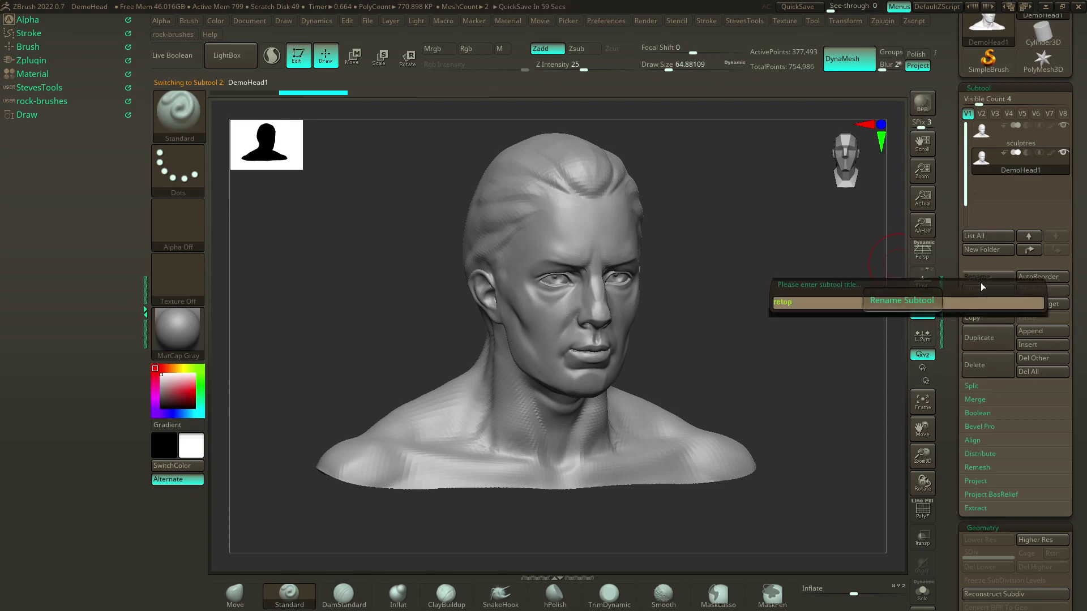
pyautogui.write('oed')
pyautogui.press('Return')
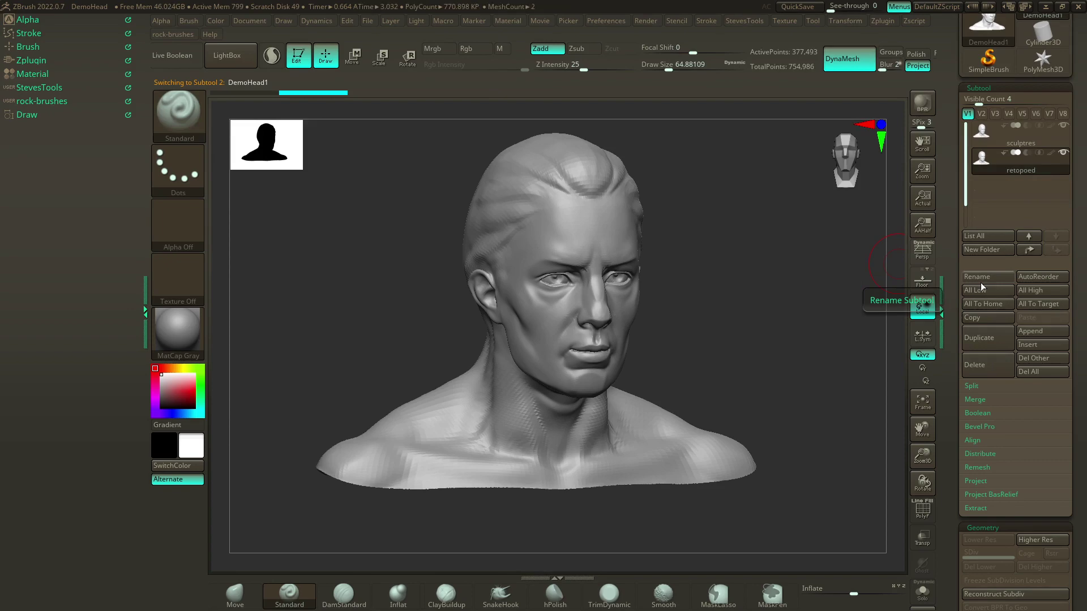
# Step: Show the polyframe on the retopoed head and turn off its DynaMesh mode
pyautogui.click(923, 510)
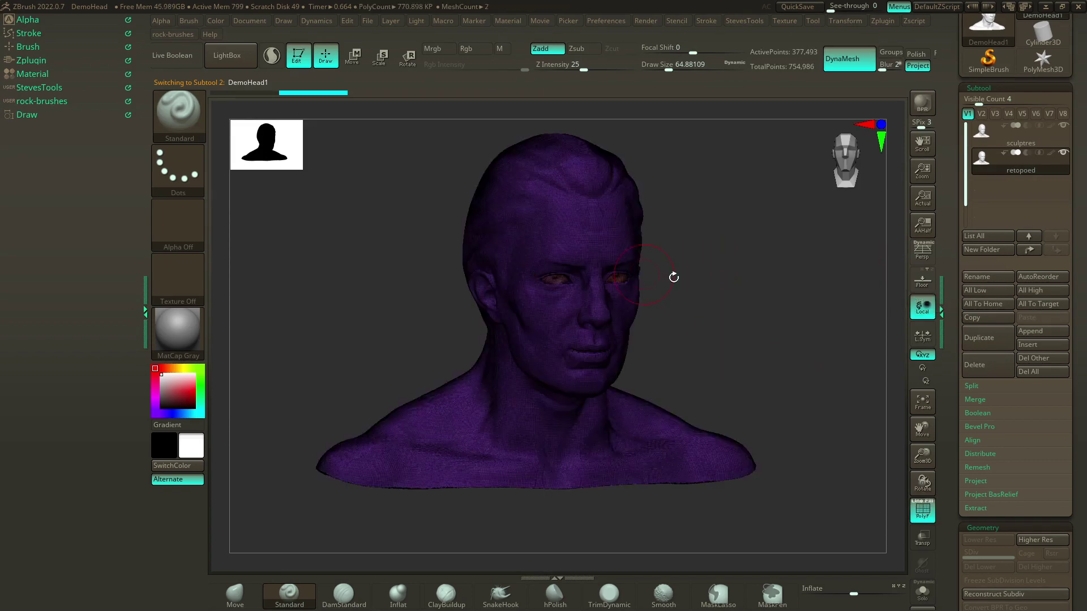
pyautogui.keyDown('alt'); pyautogui.moveTo(685, 279); pyautogui.dragTo(742, 301); pyautogui.keyUp('alt')
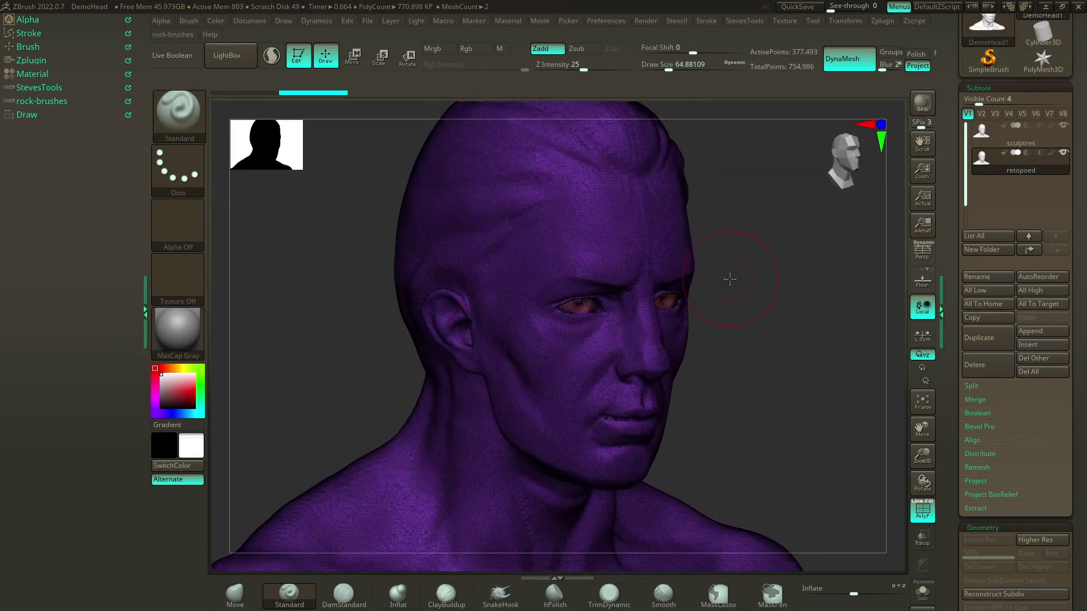
pyautogui.moveTo(1076, 310); pyautogui.dragTo(1082, 209)
pyautogui.click(983, 421)
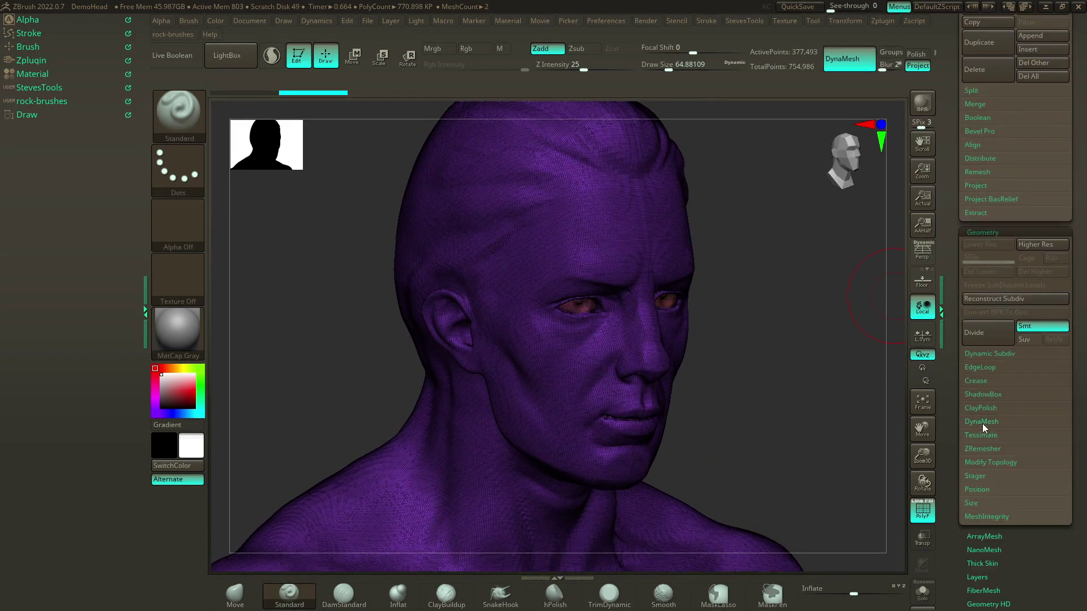
pyautogui.click(982, 451)
pyautogui.click(983, 450)
pyautogui.click(991, 423)
pyautogui.click(987, 441)
pyautogui.click(987, 422)
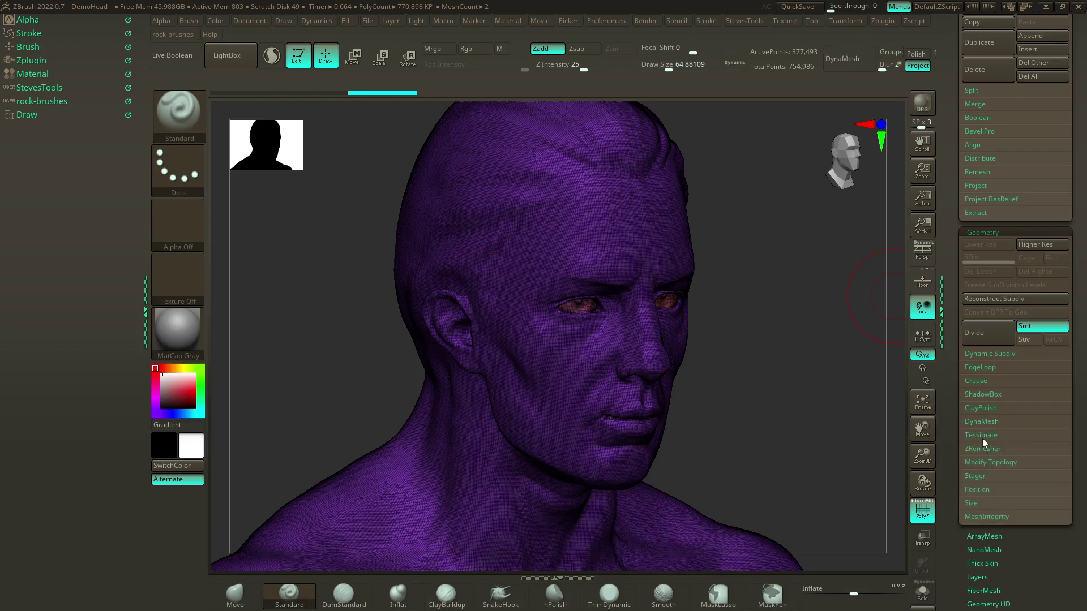
# Step: Retopologize the retopoed subtool with ZRemesher at its existing settings and isolate it in Solo mode
pyautogui.click(984, 449)
pyautogui.scroll(-3, 1022, 396)
pyautogui.click(986, 330)
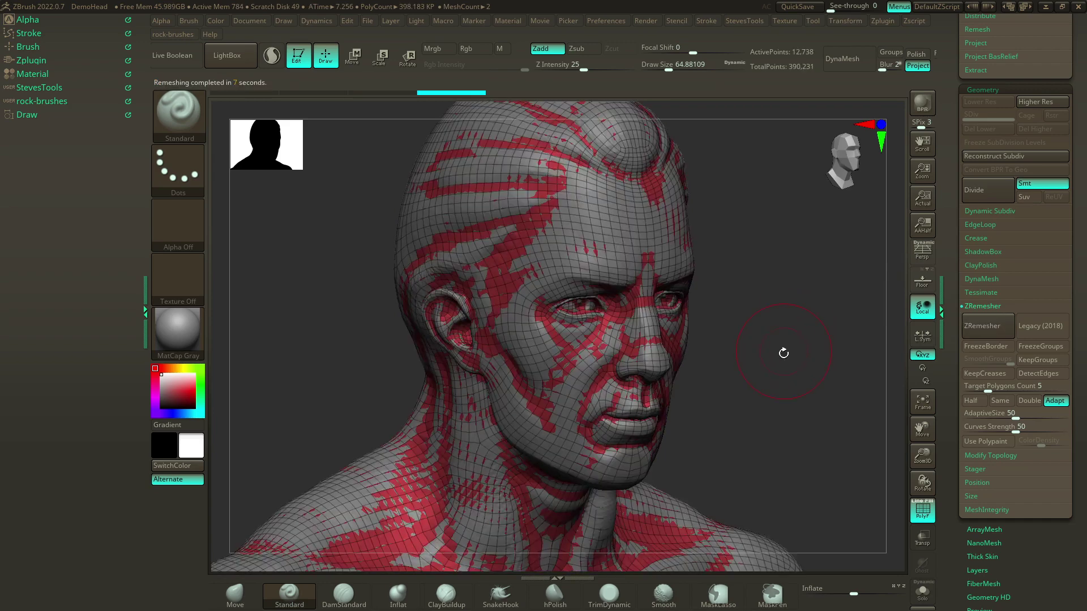
pyautogui.click(923, 592)
pyautogui.moveTo(781, 405)
pyautogui.mouseDown()
pyautogui.moveTo(721, 384)
pyautogui.moveTo(776, 369)
pyautogui.moveTo(861, 368)
pyautogui.moveTo(735, 334)
pyautogui.moveTo(755, 332)
pyautogui.moveTo(762, 344)
pyautogui.moveTo(748, 338)
pyautogui.moveTo(742, 359)
pyautogui.moveTo(712, 332)
pyautogui.mouseUp()
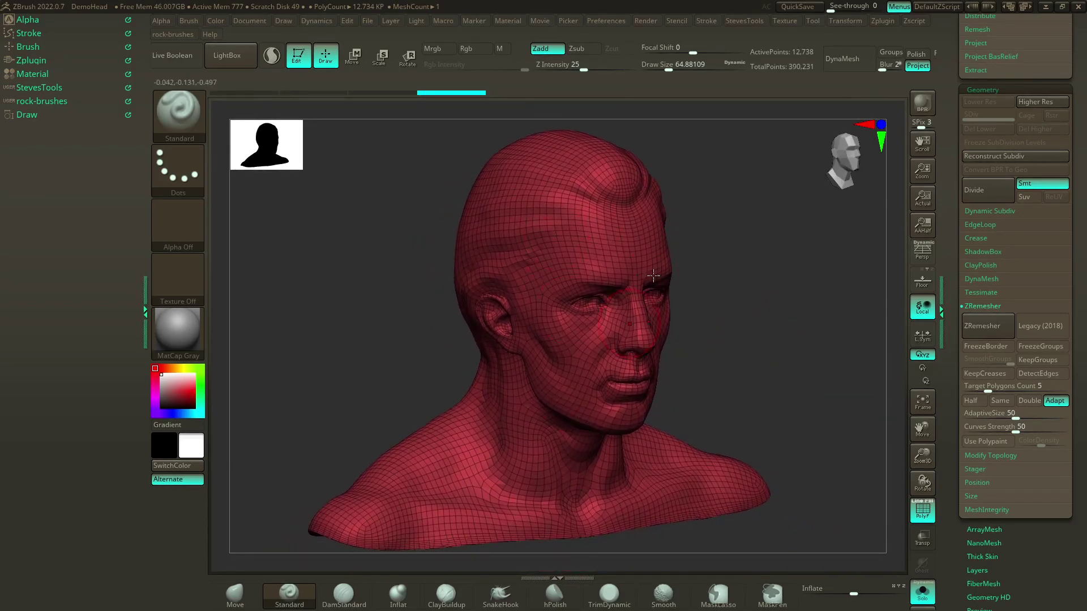
# Step: Open the subtool Project options, check the sculptres subtool's visibility, and examine the new topology on the face
pyautogui.moveTo(1079, 244); pyautogui.dragTo(1081, 342)
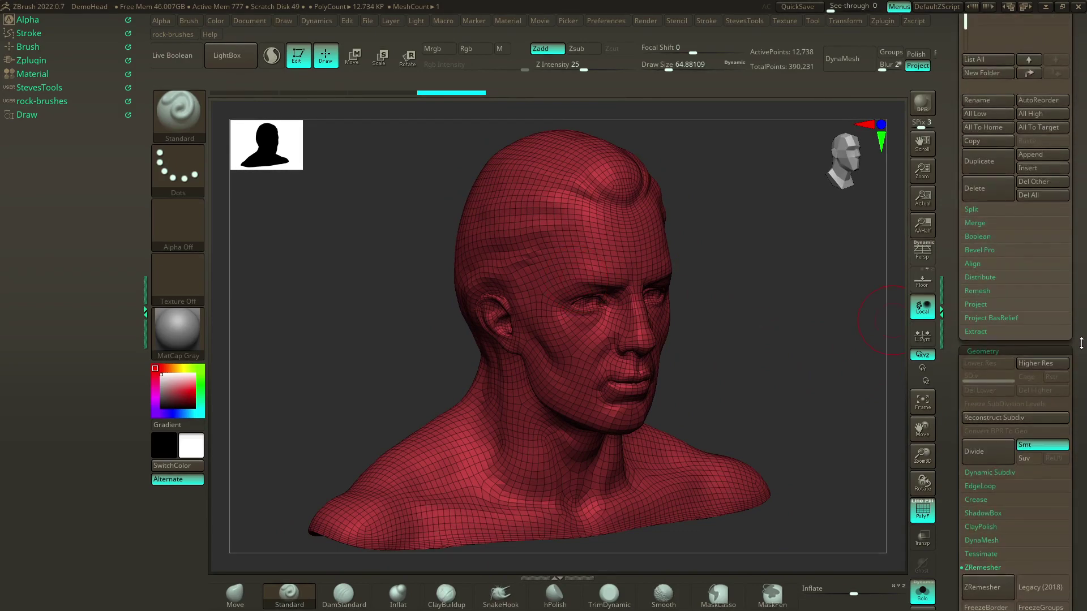
pyautogui.keyDown('shift'); pyautogui.click(983, 304); pyautogui.keyUp('shift')
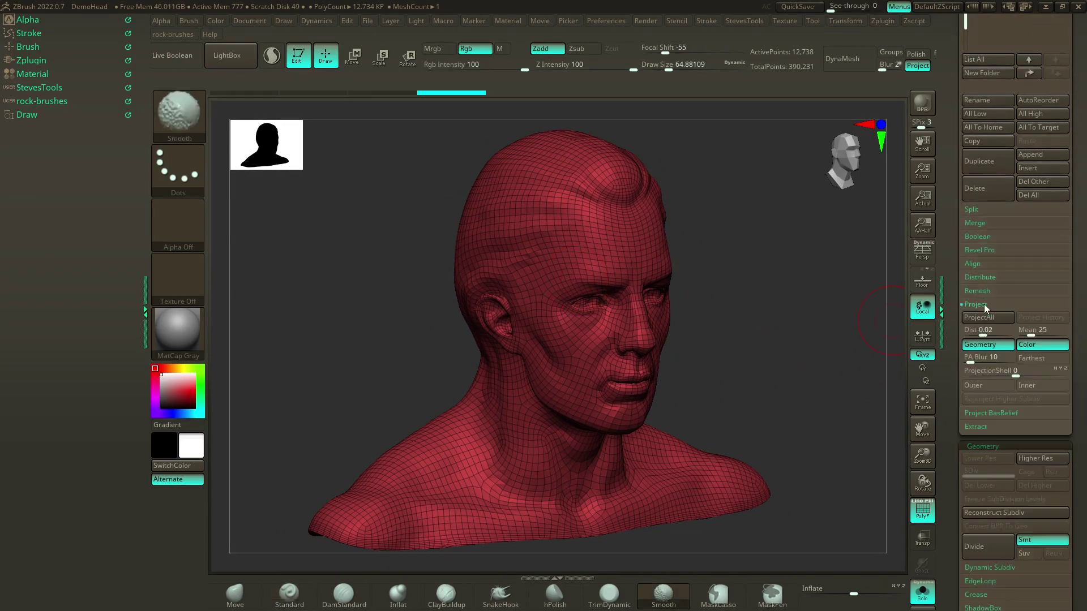
pyautogui.moveTo(1076, 362); pyautogui.dragTo(1069, 396)
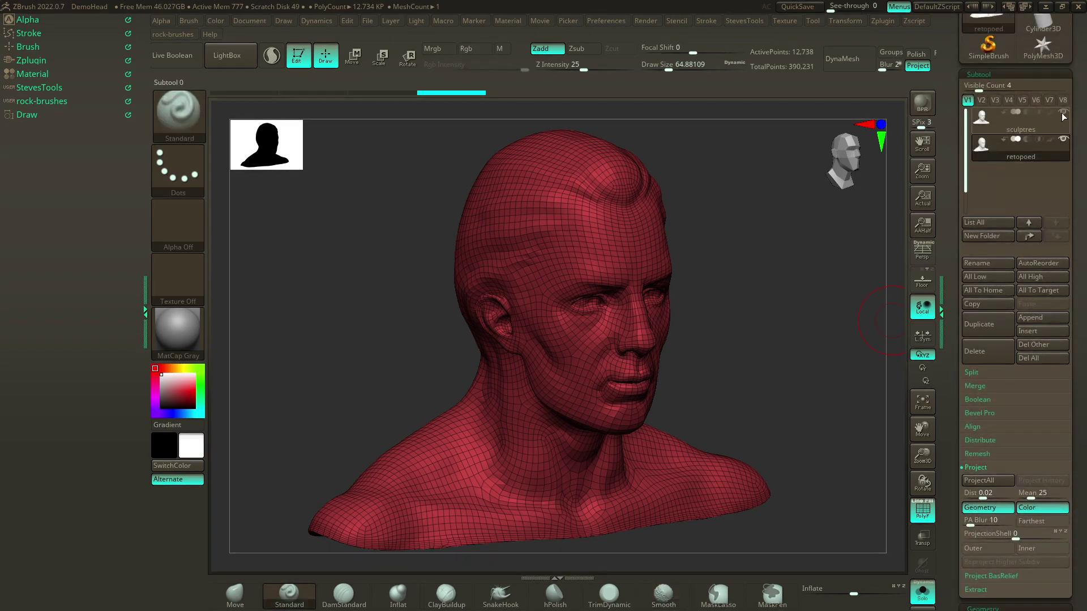
pyautogui.moveTo(996, 117)
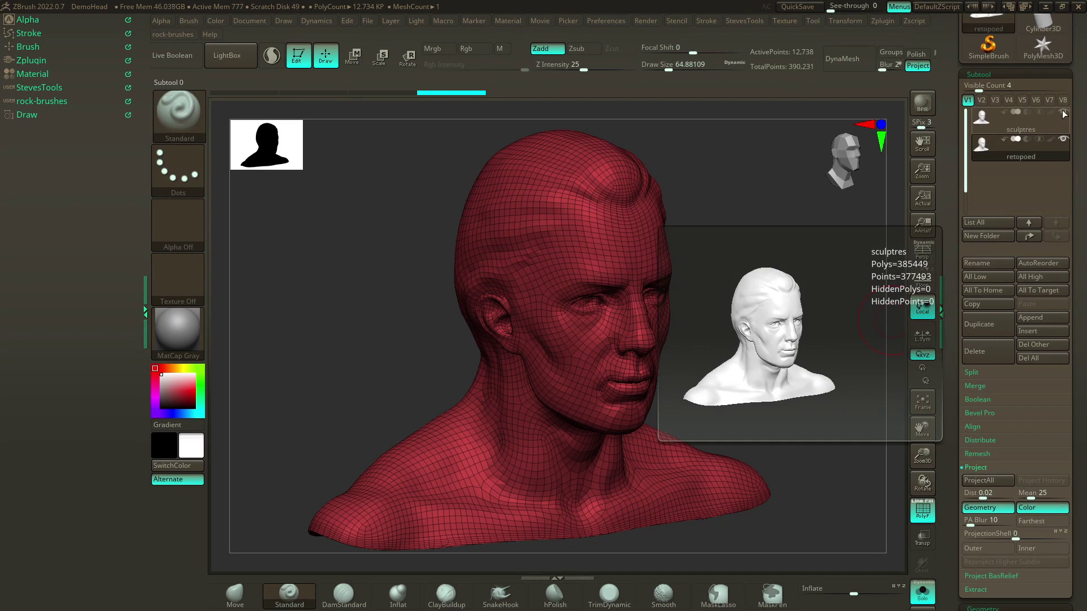
pyautogui.moveTo(1073, 306); pyautogui.dragTo(1068, 193)
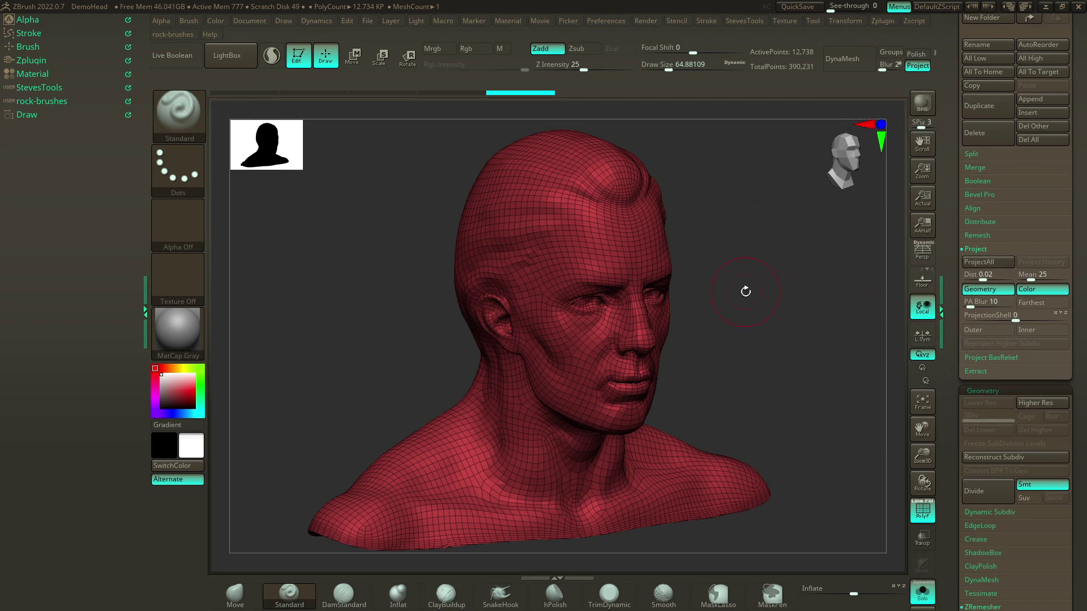
pyautogui.moveTo(745, 291); pyautogui.dragTo(739, 224)
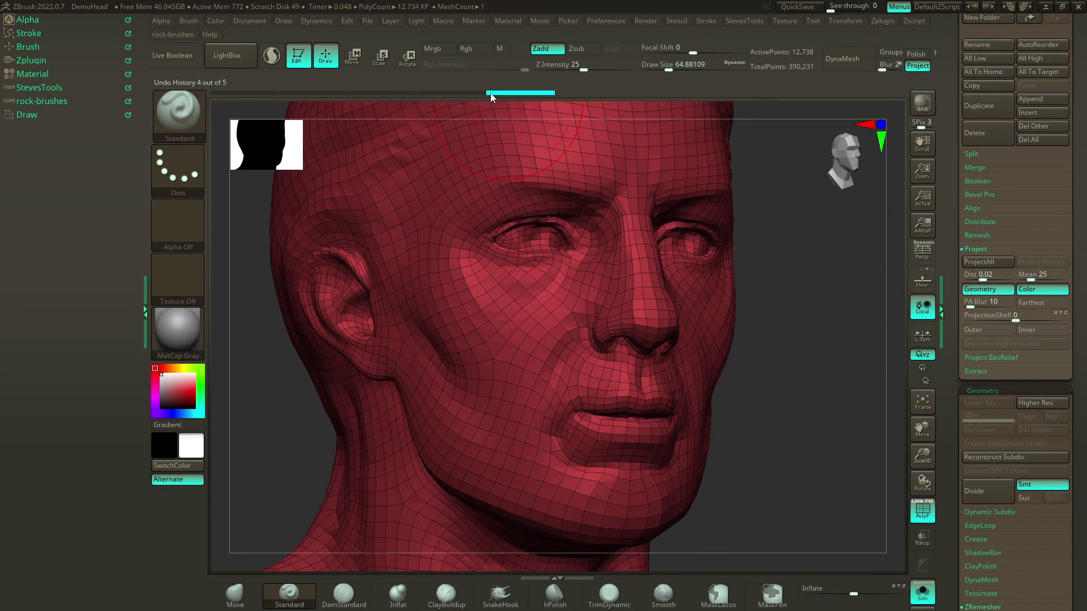
pyautogui.keyDown('alt'); pyautogui.moveTo(796, 349); pyautogui.dragTo(849, 309); pyautogui.keyUp('alt')
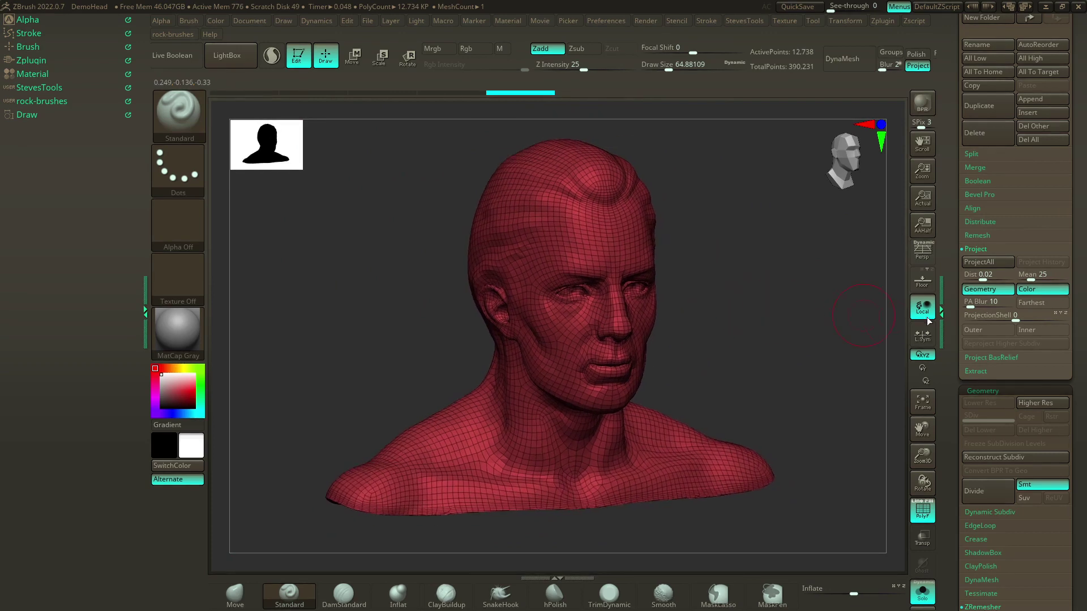
# Step: Subdivide the retopoed head twice and compare its point count with the sculptres subtool
pyautogui.click(979, 492)
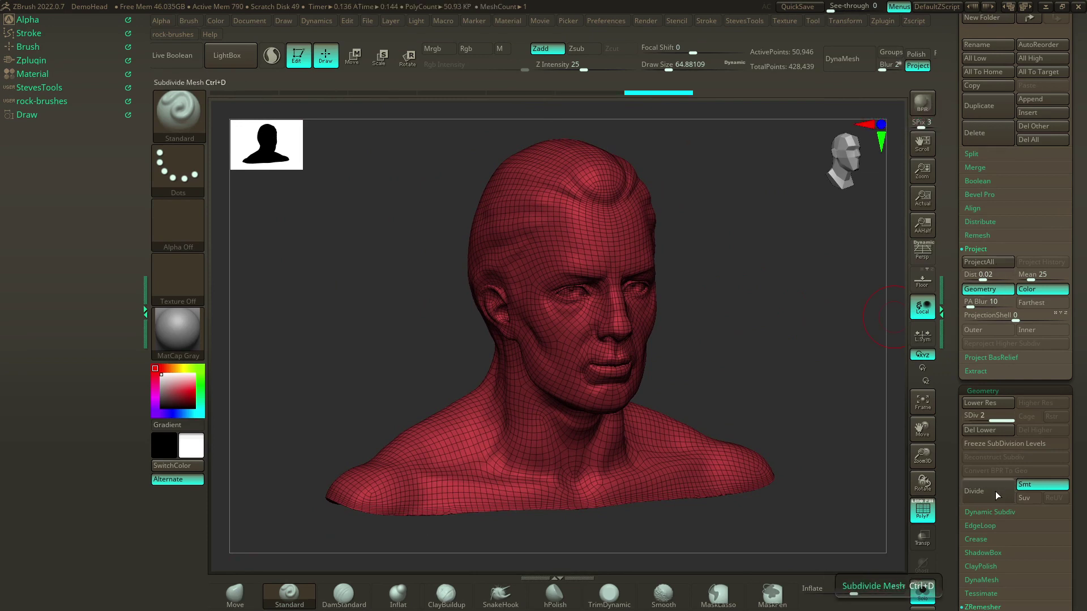
pyautogui.click(995, 491)
pyautogui.click(988, 263)
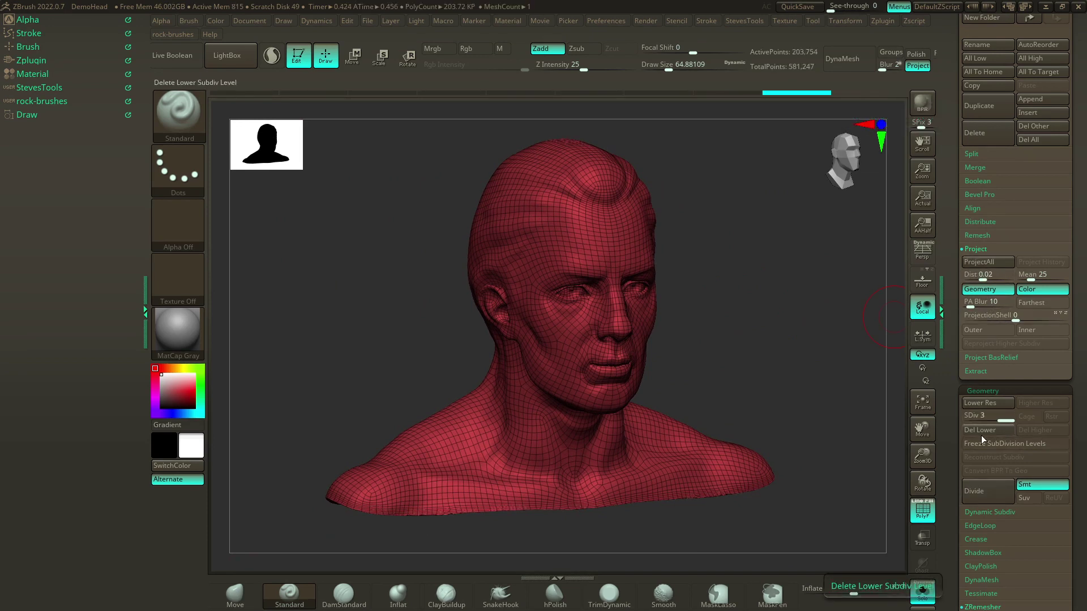
pyautogui.scroll(5, 1004, 223)
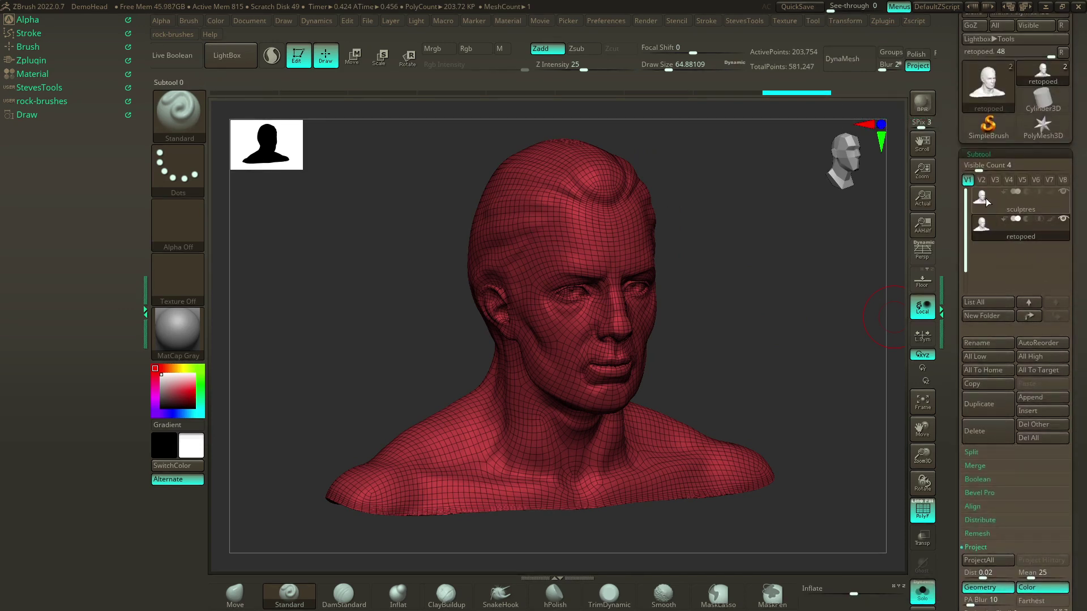
pyautogui.moveTo(986, 202)
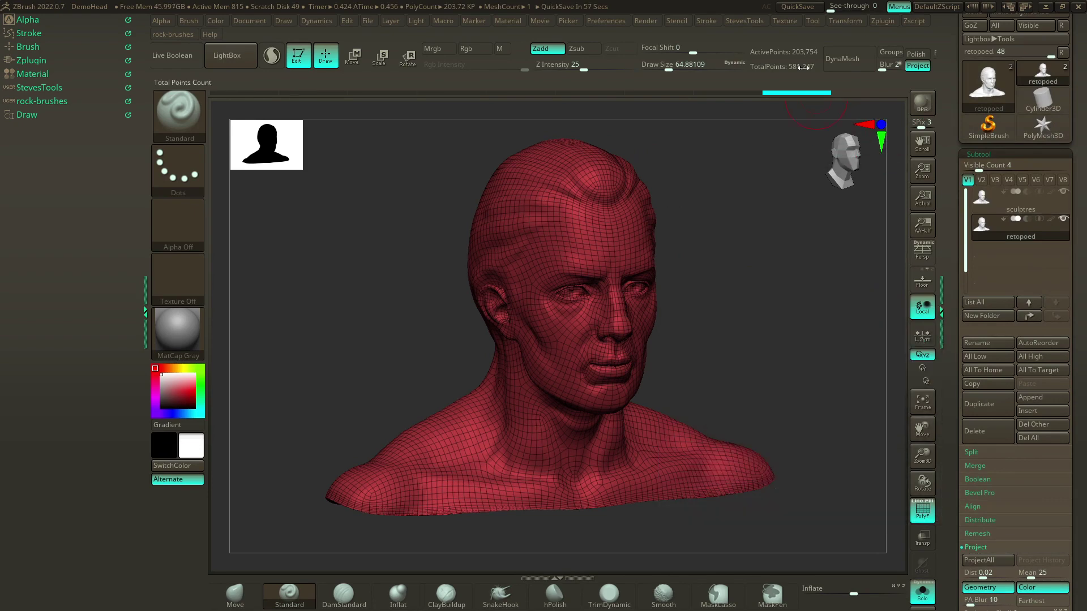
# Step: Subdivide the retopoed head once more and project all of the sculptres detail onto it
pyautogui.moveTo(1081, 446); pyautogui.dragTo(1081, 347)
pyautogui.click(996, 507)
pyautogui.click(986, 277)
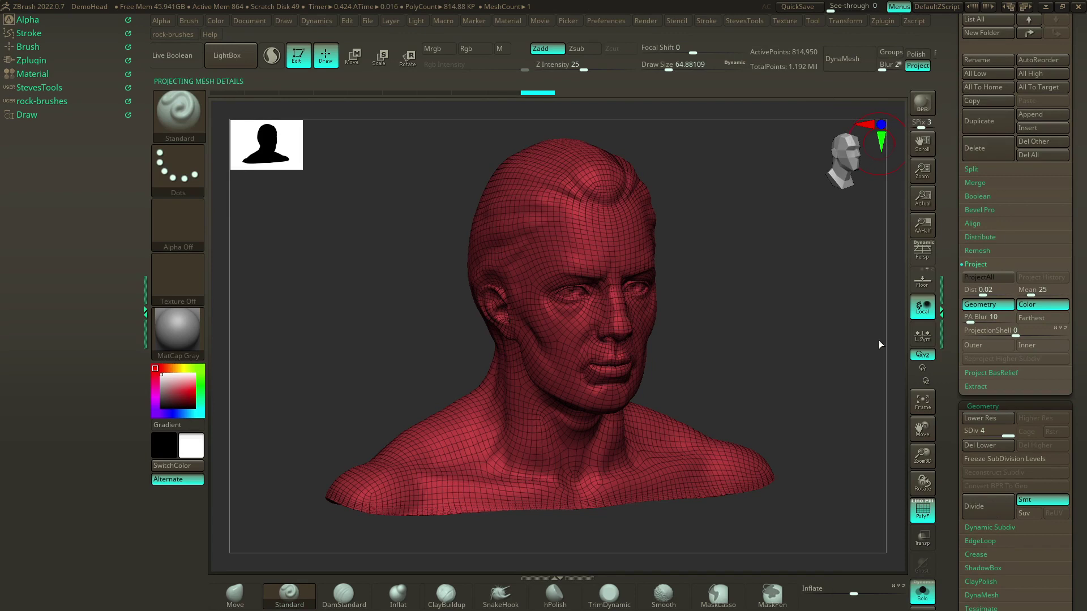
# Step: Hide the sculptres subtool and return to the subdivision settings of the retopoed head
pyautogui.moveTo(1078, 375); pyautogui.dragTo(1076, 436)
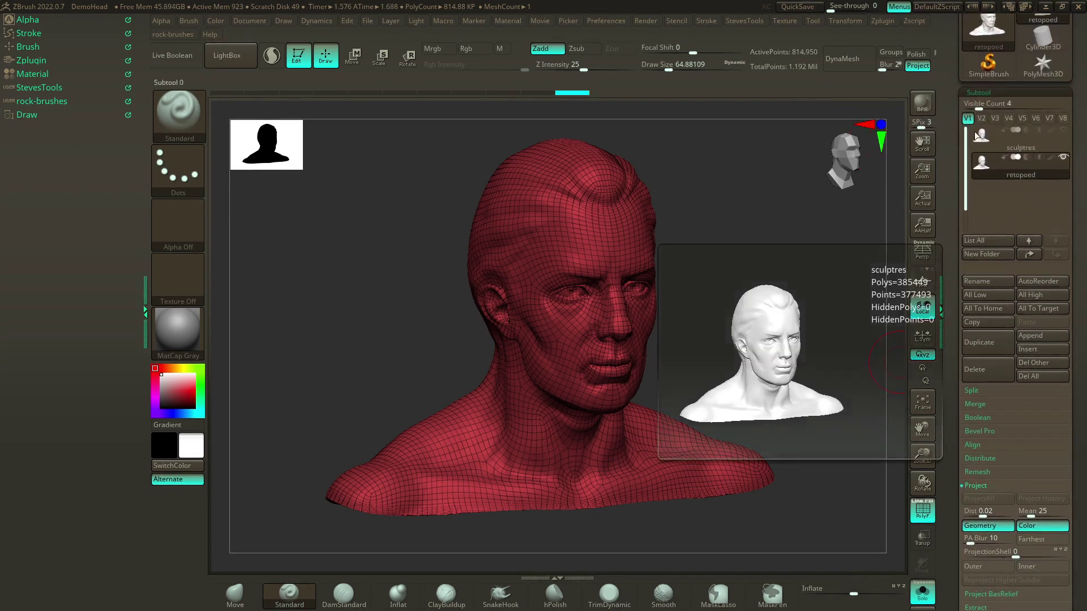
pyautogui.click(1063, 131)
pyautogui.scroll(-5, 1046, 220)
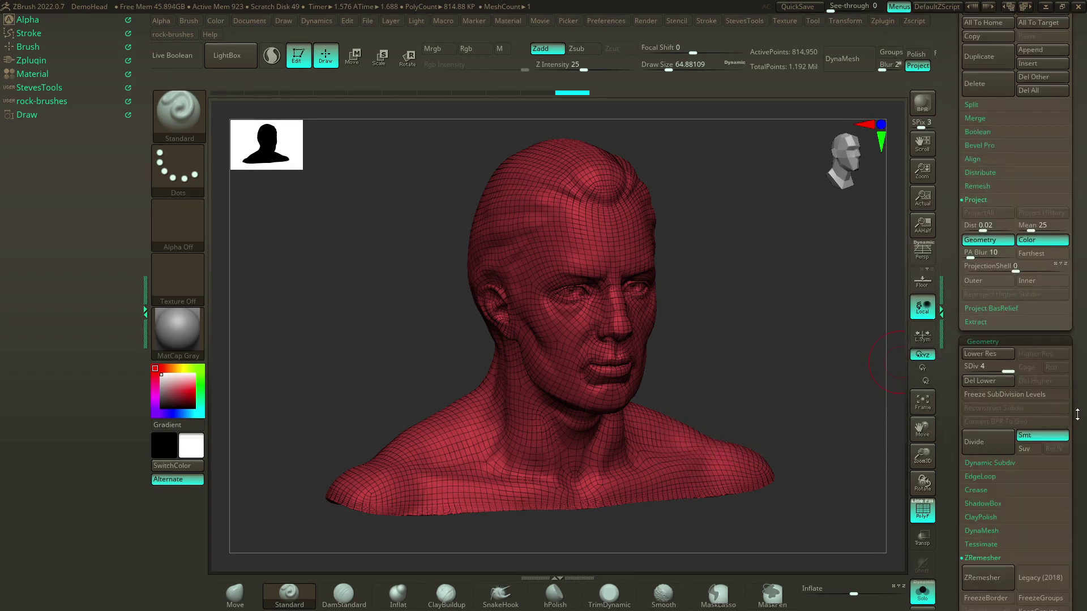
pyautogui.scroll(-3, 1077, 413)
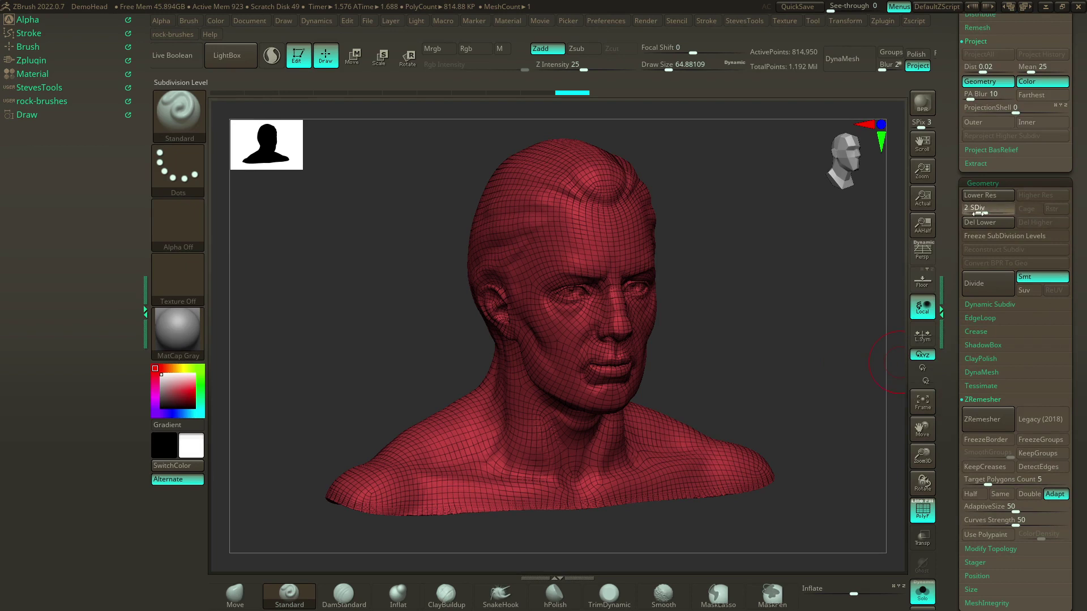
# Step: Switch the retopoed head to subdivision level 2, return it to level 4, and turn off the PolyFrame display
pyautogui.click(976, 213)
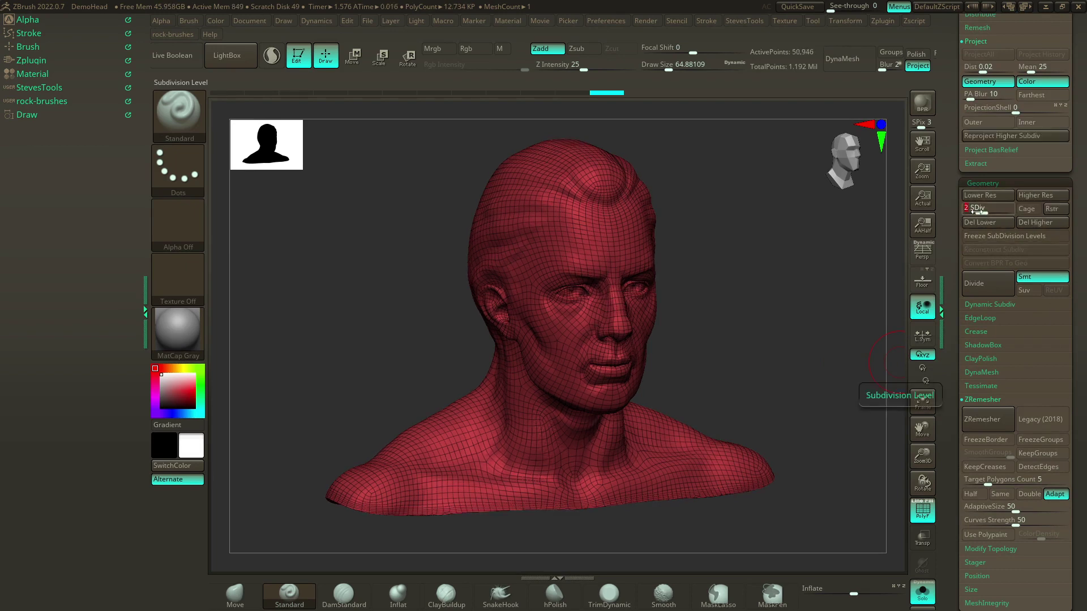
pyautogui.moveTo(977, 213); pyautogui.dragTo(1007, 213)
pyautogui.press('d')
pyautogui.hotkey('shift', 'f')
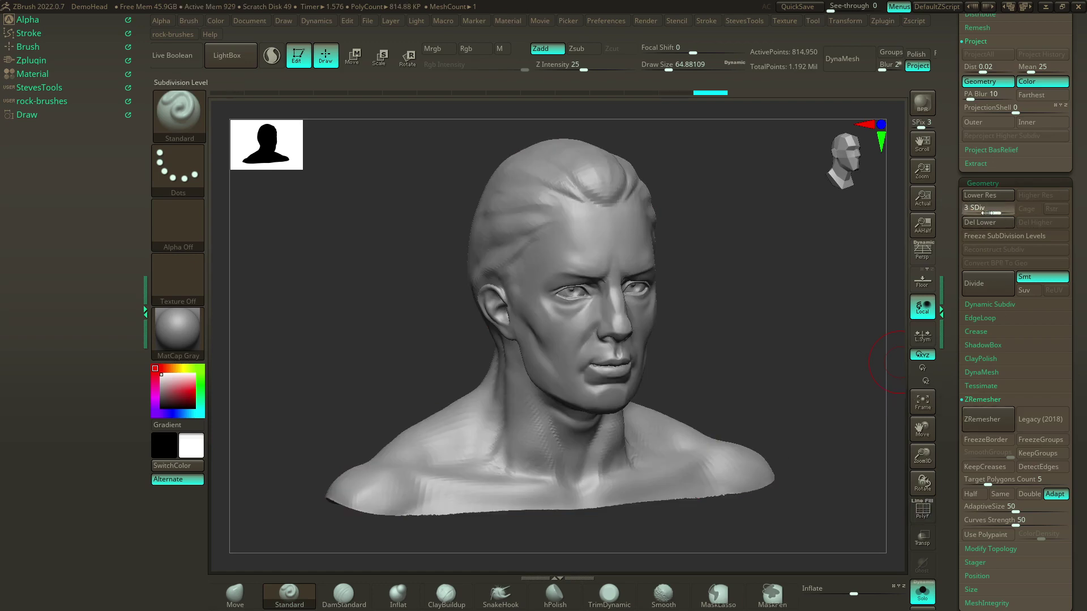
# Step: Examine the retopoed head's form at subdivision level 1 and return it to level 4
pyautogui.click(956, 213)
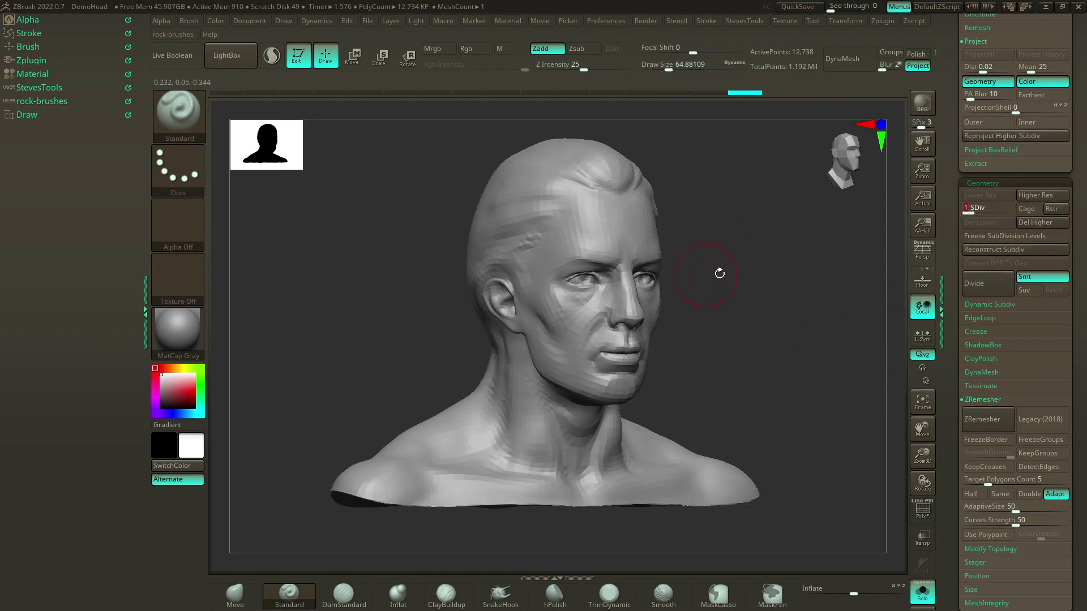
pyautogui.moveTo(721, 264); pyautogui.dragTo(626, 388)
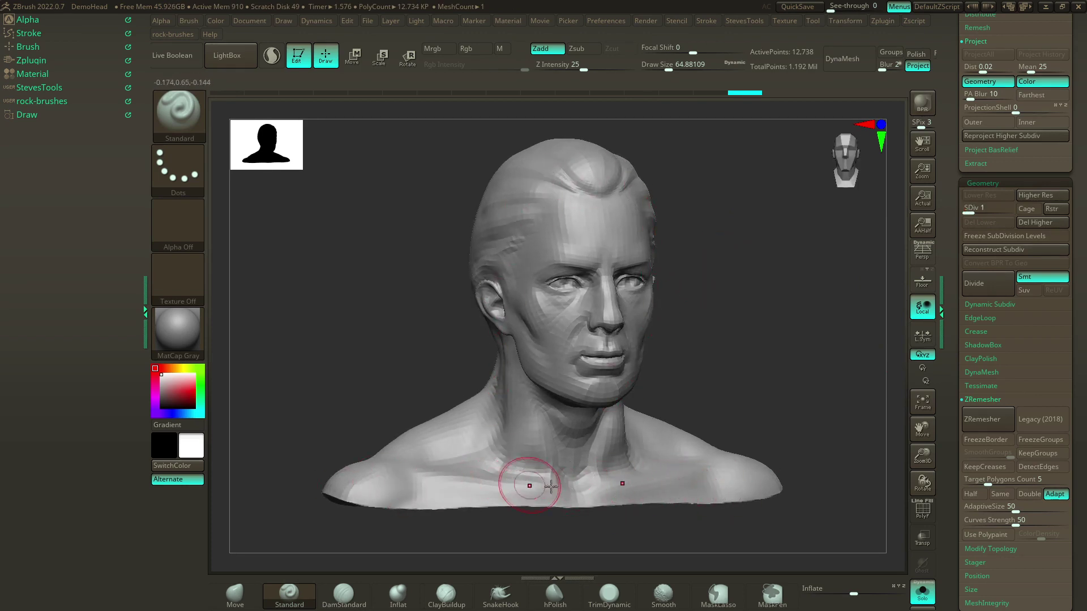
pyautogui.moveTo(733, 338)
pyautogui.mouseDown()
pyautogui.moveTo(718, 358)
pyautogui.moveTo(732, 346)
pyautogui.mouseUp()
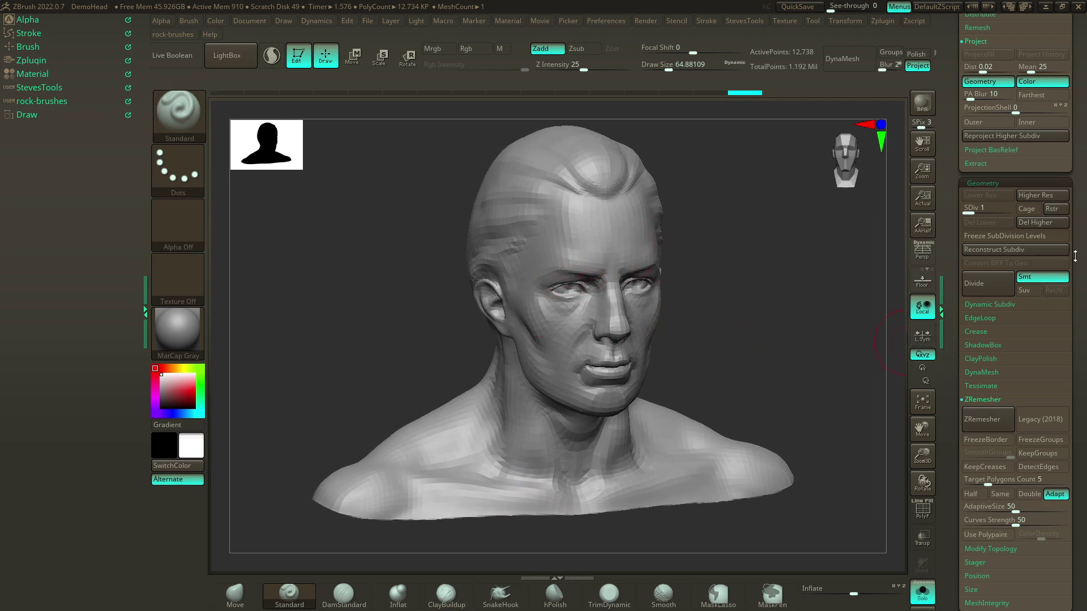
pyautogui.moveTo(1074, 255); pyautogui.dragTo(1077, 379)
pyautogui.scroll(1, 1077, 379)
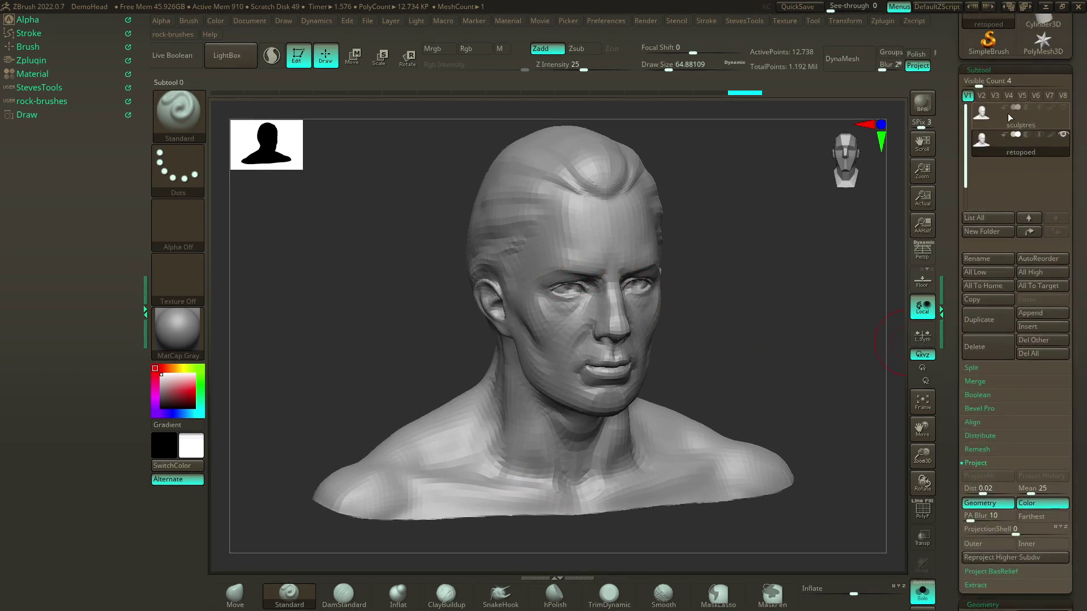
pyautogui.moveTo(1077, 337); pyautogui.dragTo(1070, 209)
pyautogui.moveTo(986, 247); pyautogui.dragTo(1023, 249)
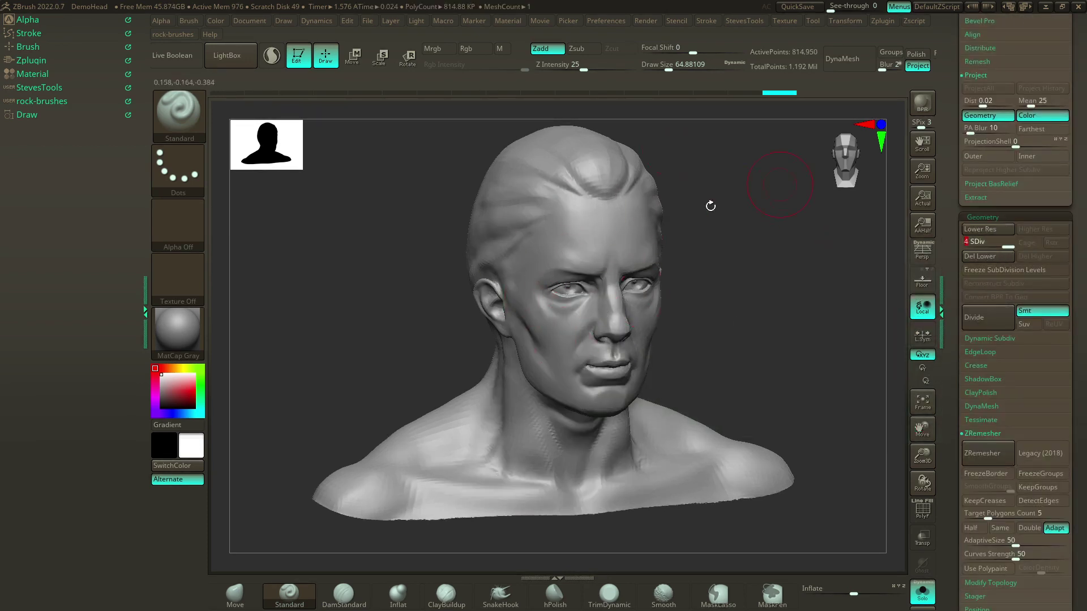
# Step: Lower the retopoed head to subdivision level 1, examine its face, and reduce the draw size to about 35
pyautogui.hotkey('shift', 'd')
pyautogui.hotkey('shift', 'd')
pyautogui.hotkey('shift', 'd')
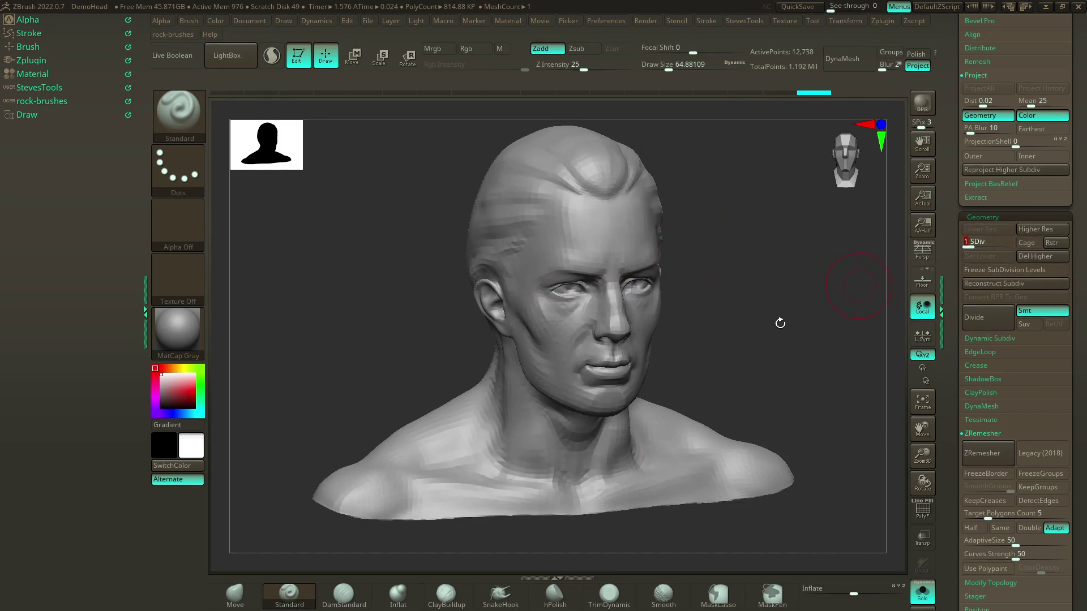
pyautogui.moveTo(775, 294); pyautogui.dragTo(741, 266)
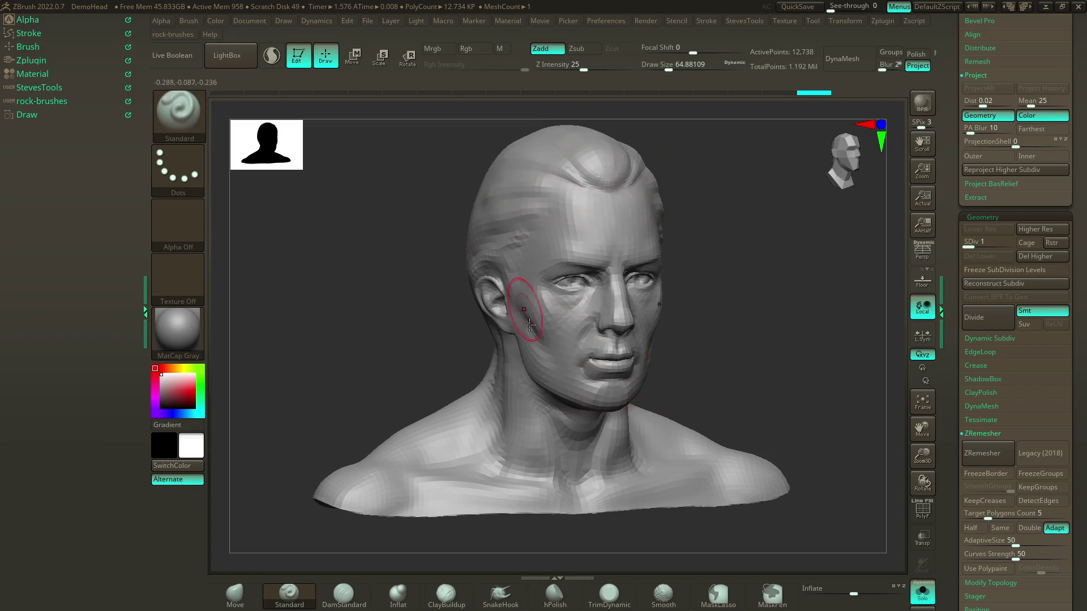
pyautogui.moveTo(707, 390)
pyautogui.mouseDown()
pyautogui.moveTo(735, 359)
pyautogui.moveTo(730, 347)
pyautogui.mouseUp()
pyautogui.press('s')
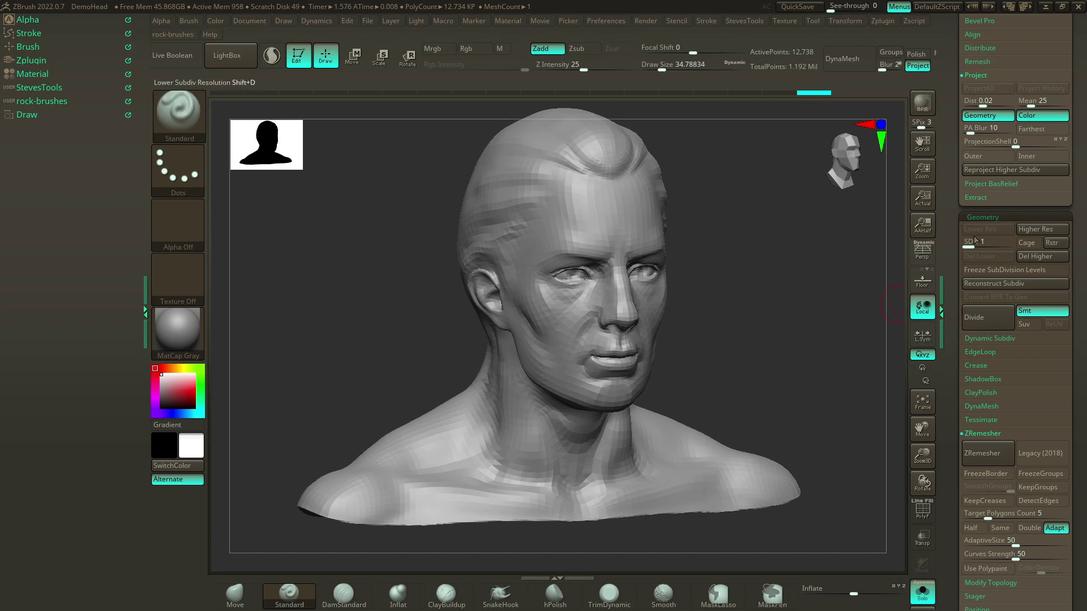
# Step: Duplicate the retopoed subtool and frame the duplicate's face closely
pyautogui.moveTo(1076, 218); pyautogui.dragTo(1074, 315)
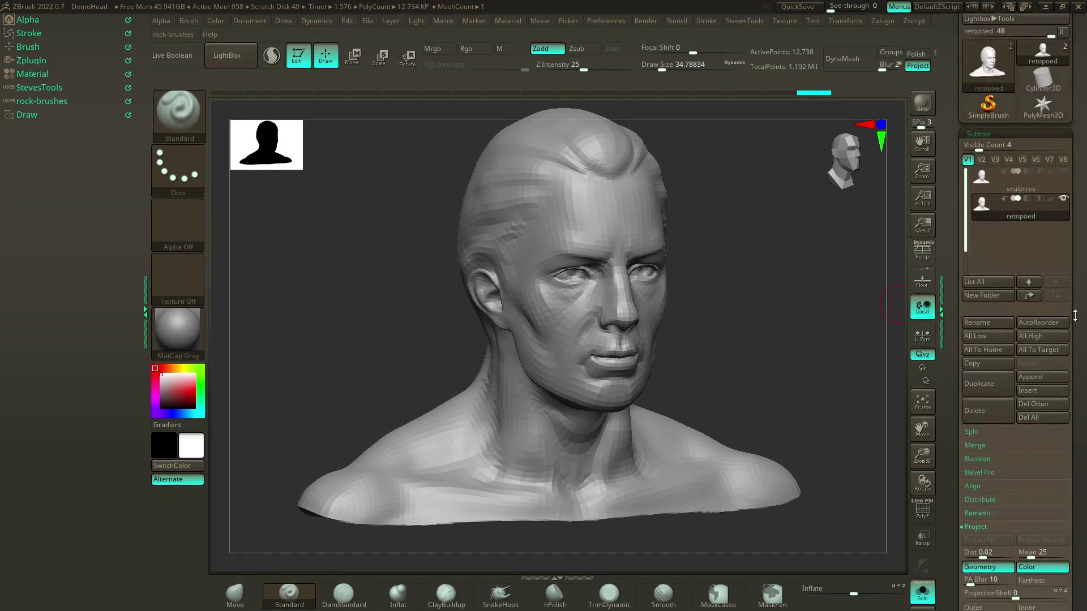
pyautogui.click(980, 382)
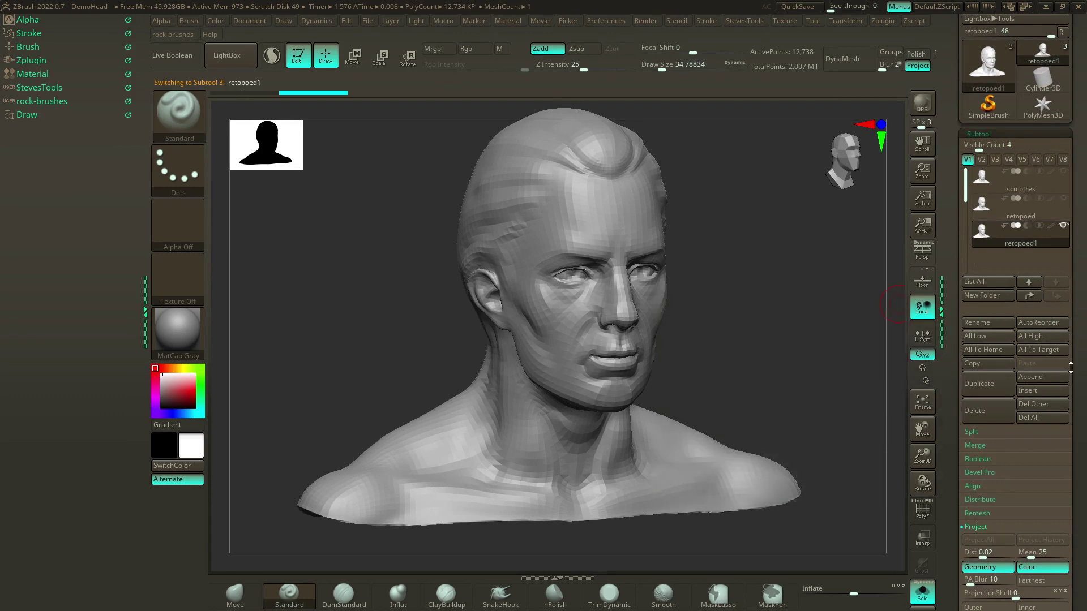
pyautogui.scroll(-5, 1072, 324)
pyautogui.moveTo(804, 343); pyautogui.dragTo(781, 340)
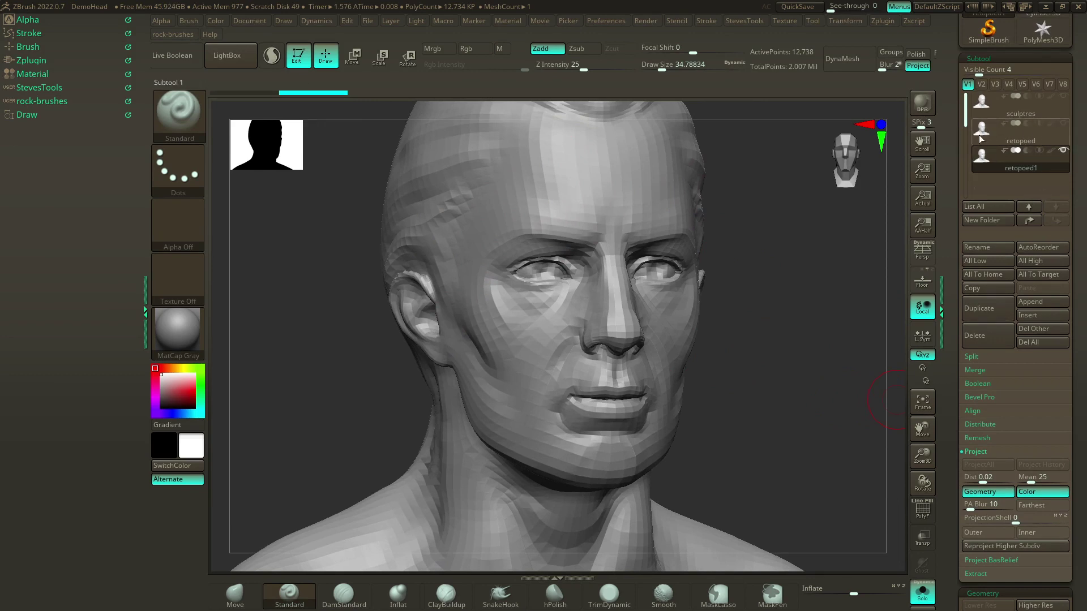
# Step: Keep only subdivision level 2 of the duplicated head by deleting its lower and higher levels
pyautogui.moveTo(1008, 140)
pyautogui.scroll(-3, 997, 428)
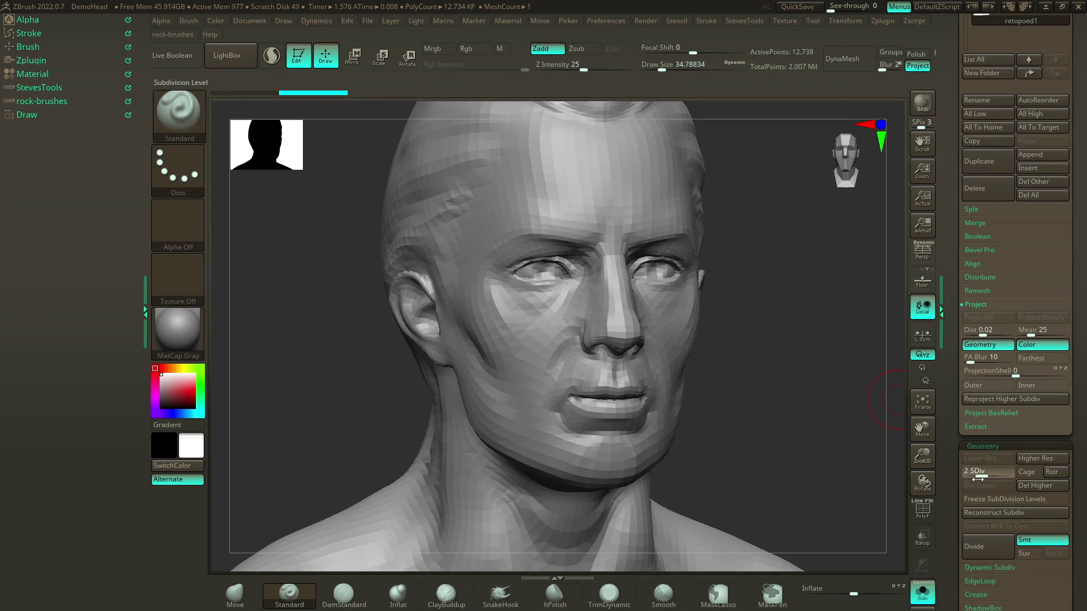
pyautogui.moveTo(978, 479); pyautogui.dragTo(985, 478)
pyautogui.click(985, 483)
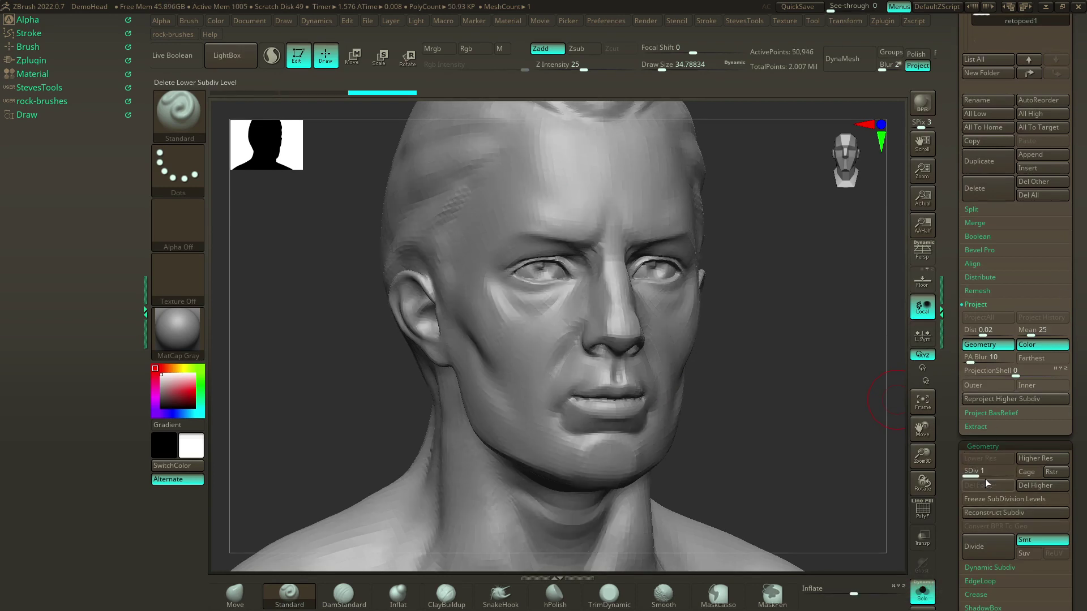
pyautogui.hotkey('ctrl', 'd')
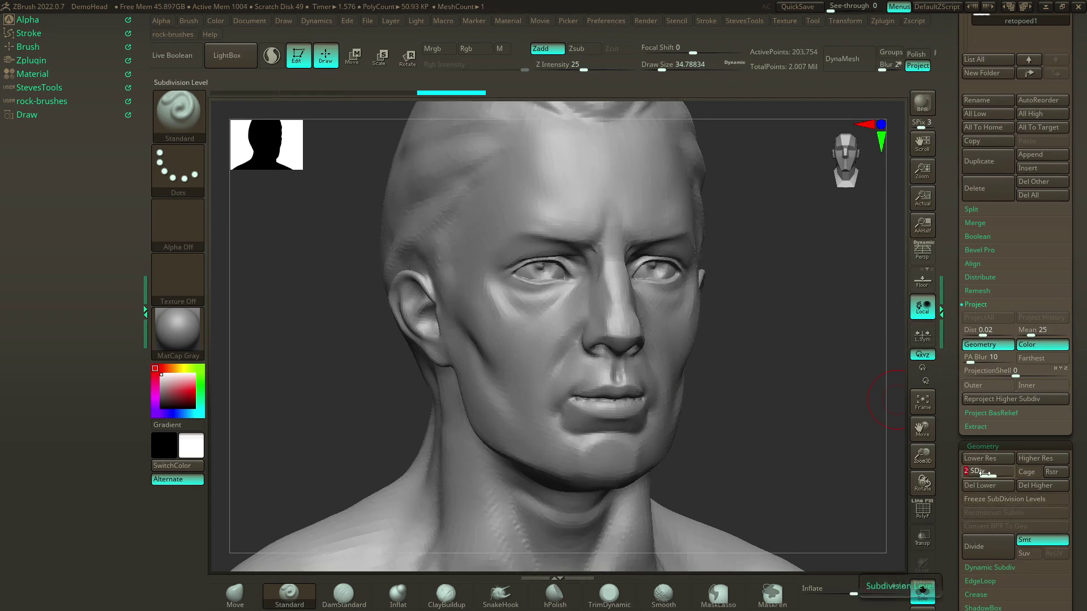
pyautogui.moveTo(985, 473); pyautogui.dragTo(969, 473)
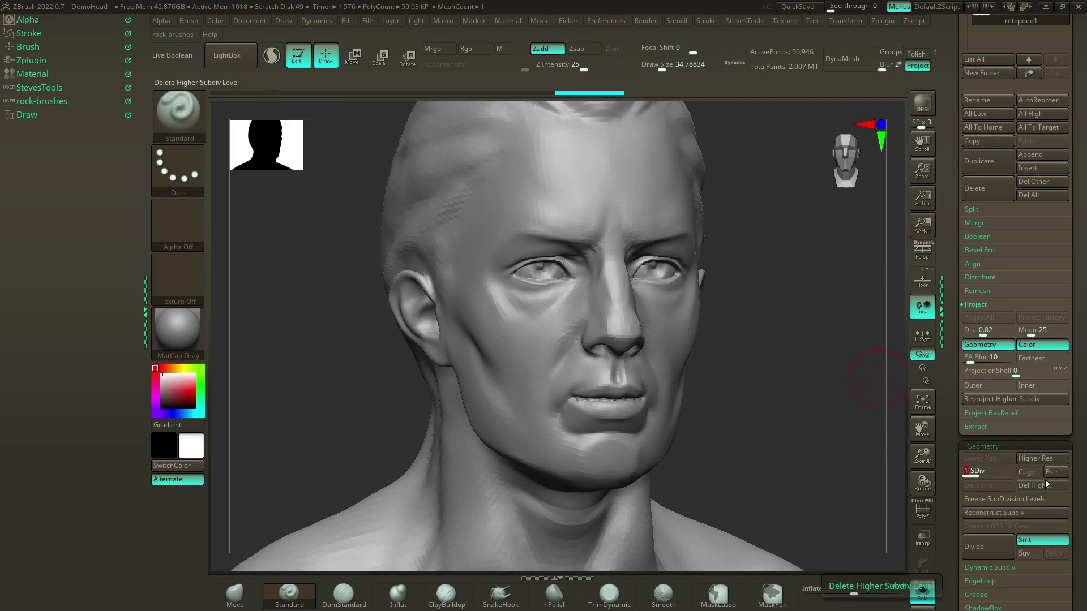
pyautogui.click(1026, 488)
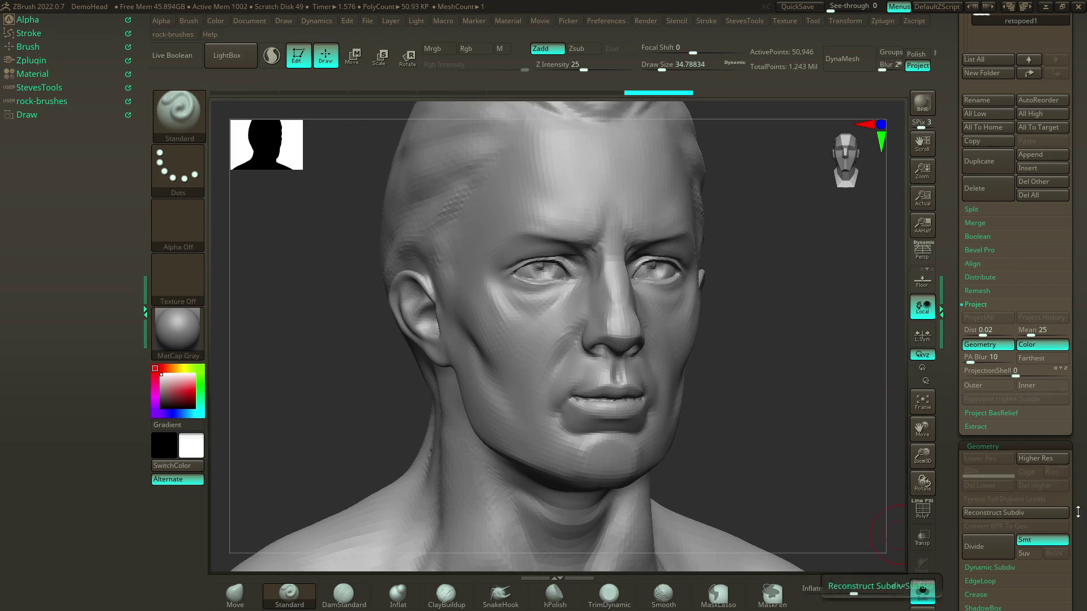
# Step: Reduce the draw size to about 18 and mask a curved band from above the brow around to the cheekbone with MaskLasso
pyautogui.moveTo(951, 535); pyautogui.dragTo(951, 425)
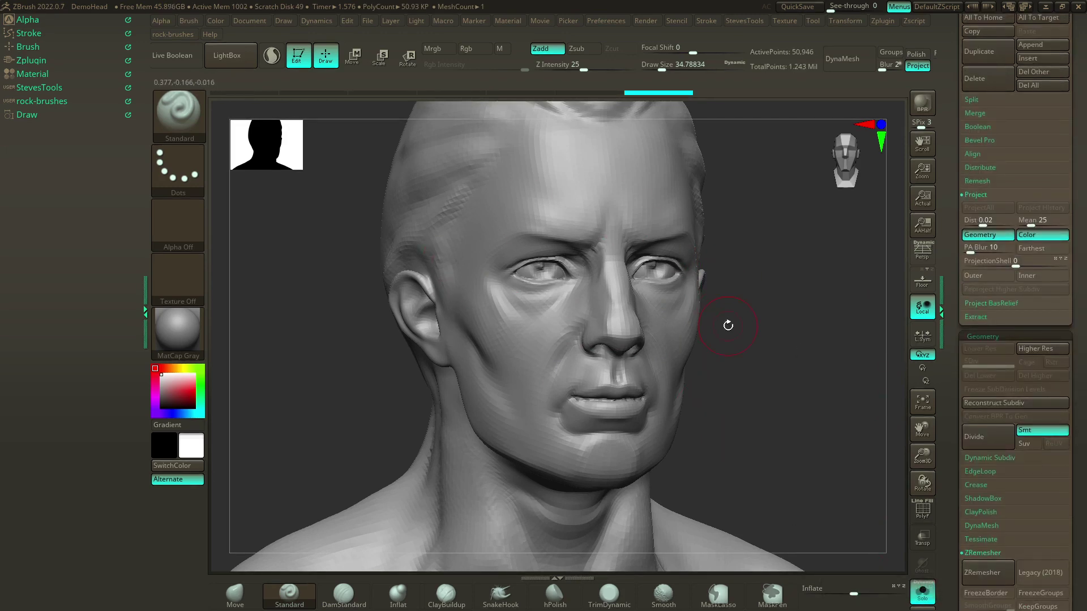
pyautogui.moveTo(728, 326); pyautogui.dragTo(730, 337)
pyautogui.moveTo(722, 245)
pyautogui.mouseDown()
pyautogui.moveTo(762, 257)
pyautogui.moveTo(803, 330)
pyautogui.mouseUp()
pyautogui.press('s')
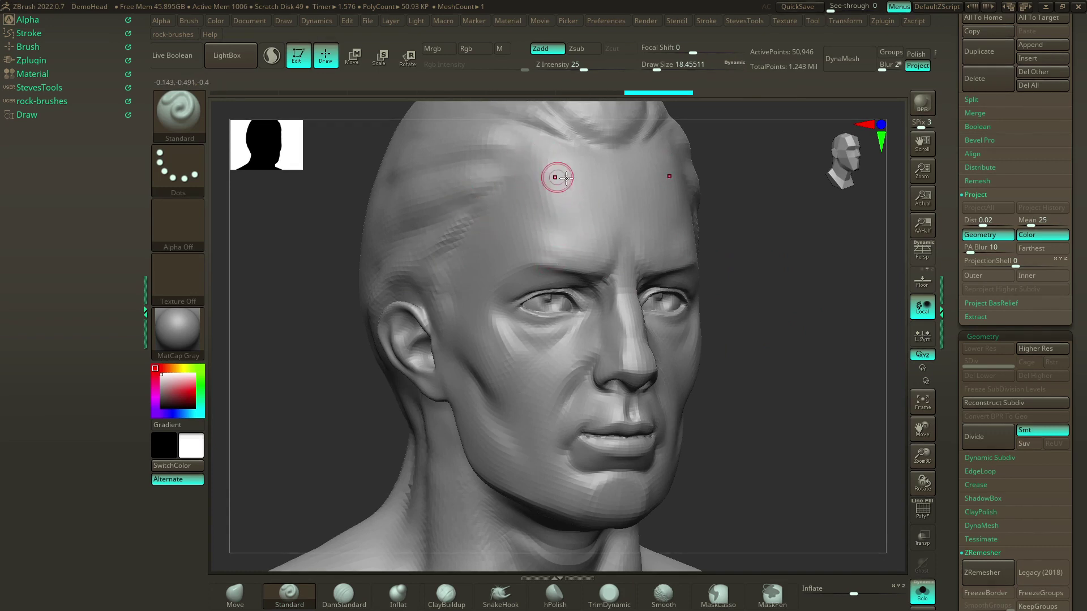
pyautogui.press('ctrl')
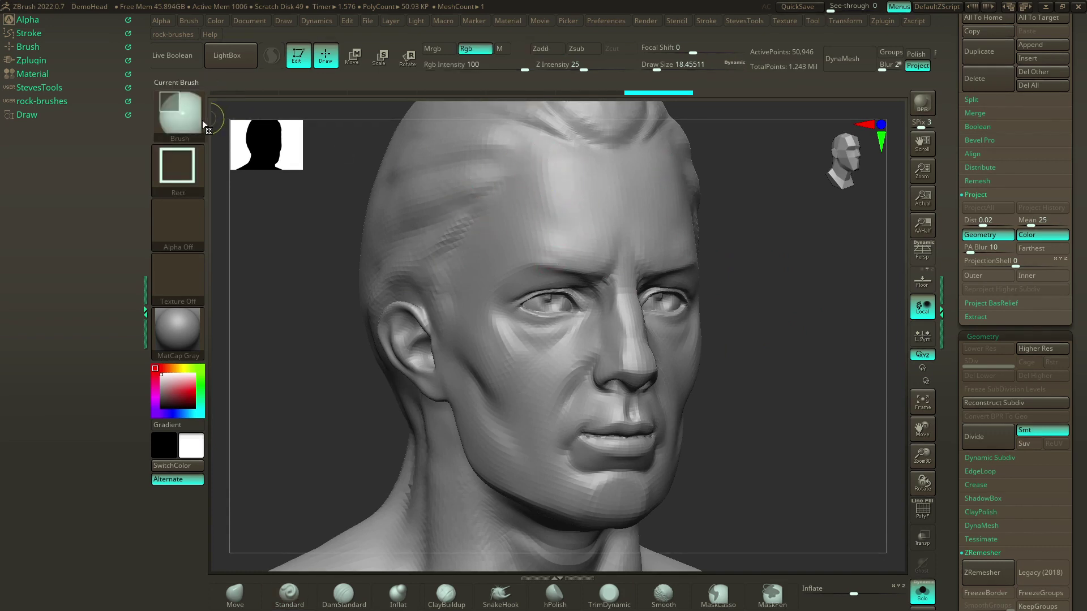
pyautogui.click(201, 117)
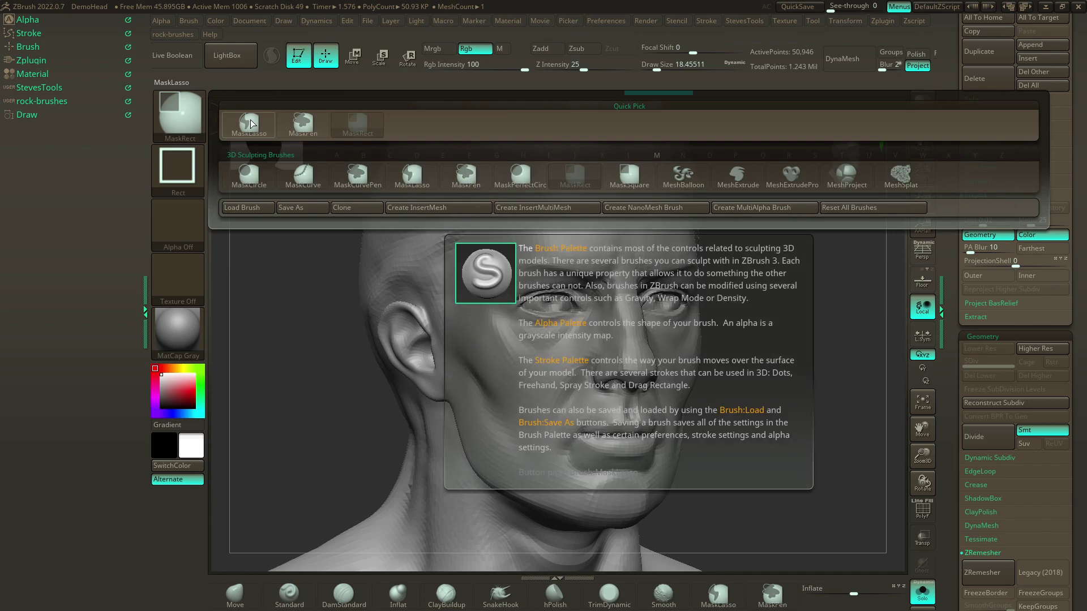
pyautogui.click(257, 123)
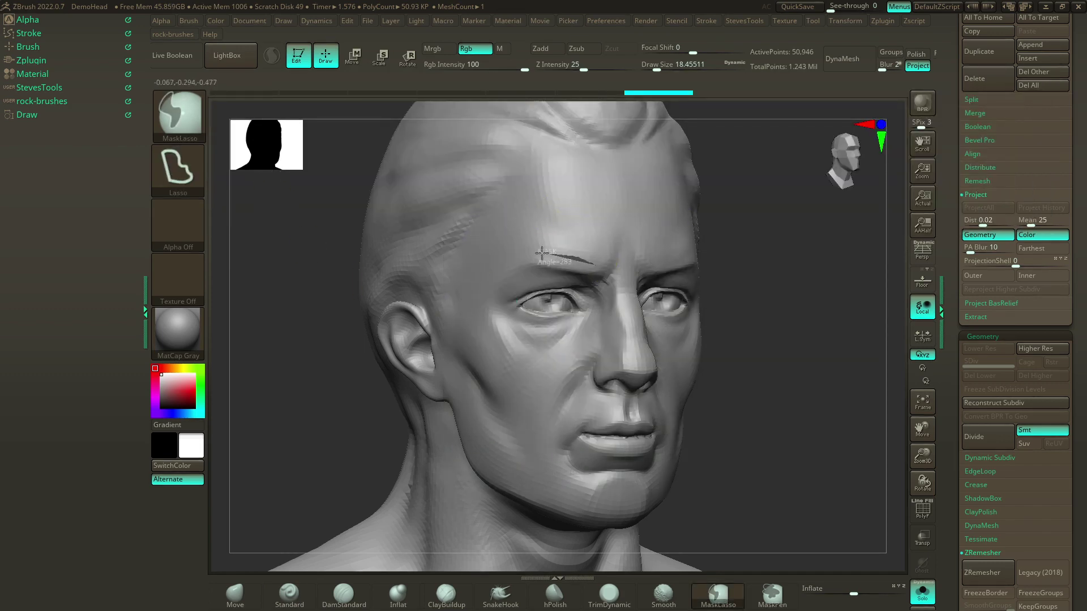
pyautogui.moveTo(540, 253)
pyautogui.keyDown('ctrl'); pyautogui.mouseDown()
pyautogui.moveTo(490, 271)
pyautogui.moveTo(485, 335)
pyautogui.moveTo(510, 367)
pyautogui.moveTo(504, 386)
pyautogui.moveTo(465, 339)
pyautogui.moveTo(456, 254)
pyautogui.moveTo(526, 224)
pyautogui.moveTo(604, 239)
pyautogui.mouseUp(); pyautogui.keyUp('ctrl')
# Step: Make the masked band its own polygroup with PolyFrame displayed, isolate it, and delete the hidden rest of the head
pyautogui.moveTo(787, 317)
pyautogui.mouseDown()
pyautogui.moveTo(696, 331)
pyautogui.moveTo(843, 339)
pyautogui.mouseUp()
pyautogui.moveTo(744, 337)
pyautogui.mouseDown()
pyautogui.moveTo(722, 365)
pyautogui.moveTo(744, 356)
pyautogui.mouseUp()
pyautogui.click(933, 520)
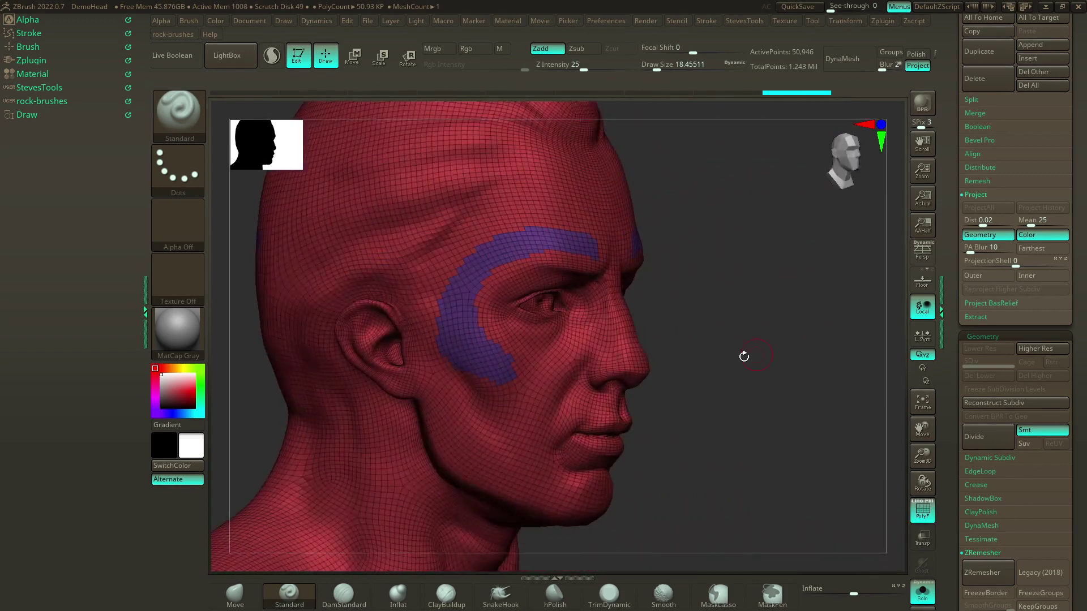
pyautogui.keyDown('ctrl'); pyautogui.keyDown('shift'); pyautogui.click(517, 204); pyautogui.keyUp('shift'); pyautogui.keyUp('ctrl')
pyautogui.keyDown('ctrl'); pyautogui.keyDown('shift'); pyautogui.click(517, 204); pyautogui.keyUp('shift'); pyautogui.keyUp('ctrl')
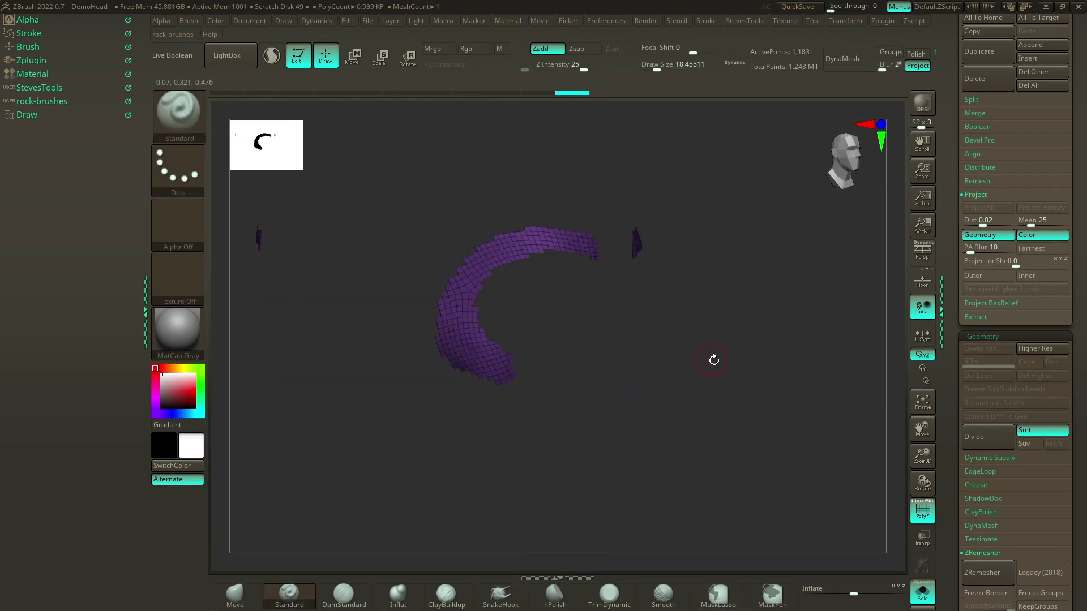
pyautogui.moveTo(714, 359)
pyautogui.mouseDown()
pyautogui.moveTo(664, 359)
pyautogui.moveTo(755, 352)
pyautogui.moveTo(696, 362)
pyautogui.moveTo(446, 348)
pyautogui.moveTo(536, 385)
pyautogui.mouseUp()
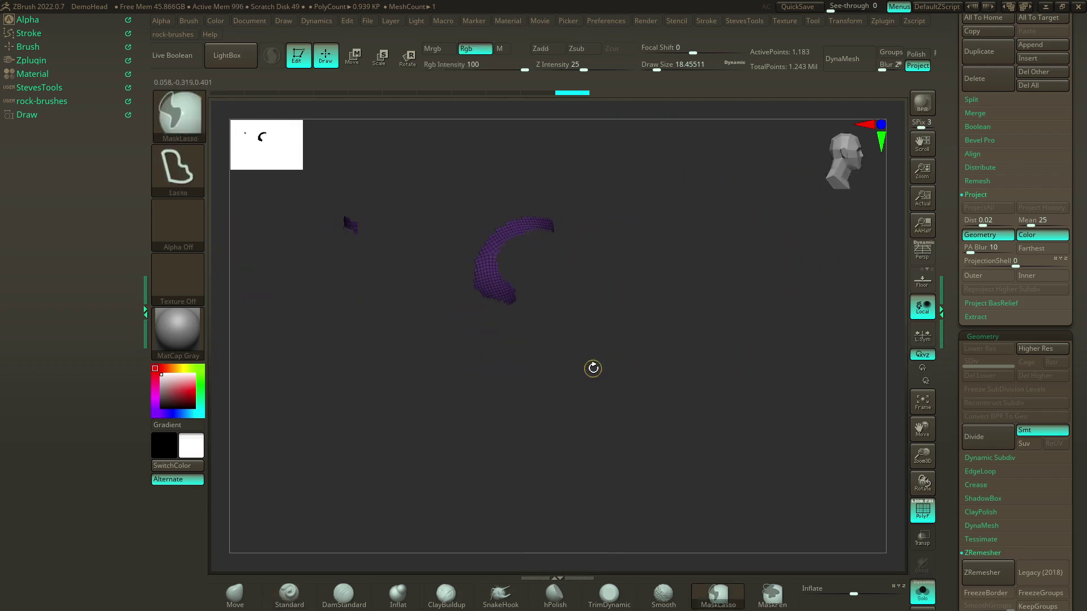
pyautogui.click(39, 88)
pyautogui.click(43, 169)
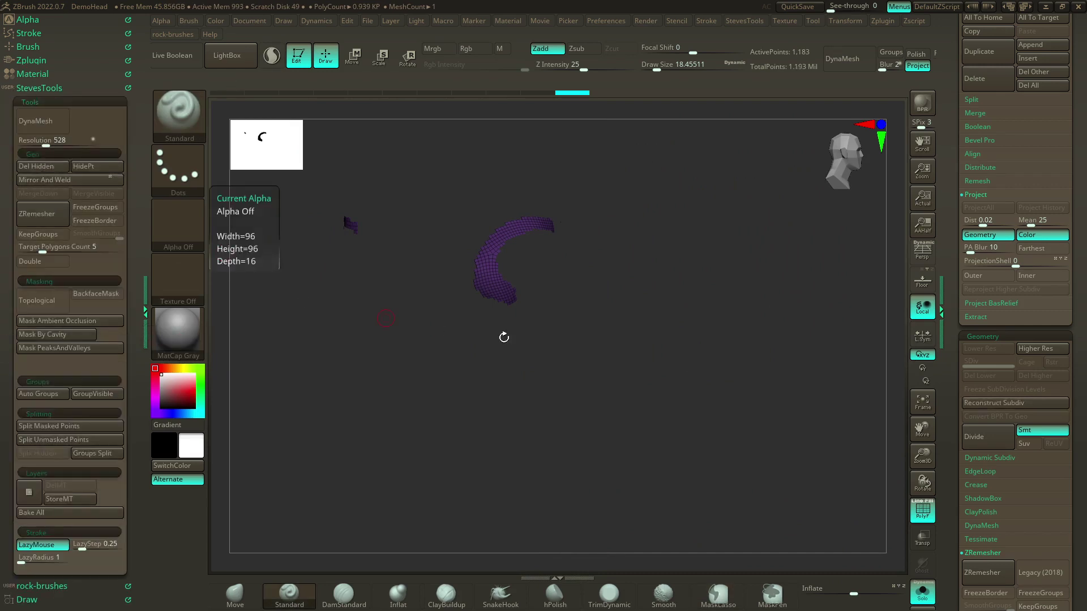
# Step: Isolate the curved face bands with the SelectRect brush and delete the stray pieces from the back of the head
pyautogui.moveTo(539, 337); pyautogui.dragTo(561, 335)
pyautogui.keyDown('alt'); pyautogui.moveTo(462, 398); pyautogui.dragTo(587, 410); pyautogui.keyUp('alt')
pyautogui.keyDown('ctrl'); pyautogui.keyDown('shift'); pyautogui.moveTo(406, 180); pyautogui.dragTo(512, 388); pyautogui.keyUp('shift'); pyautogui.keyUp('ctrl')
pyautogui.click(197, 130)
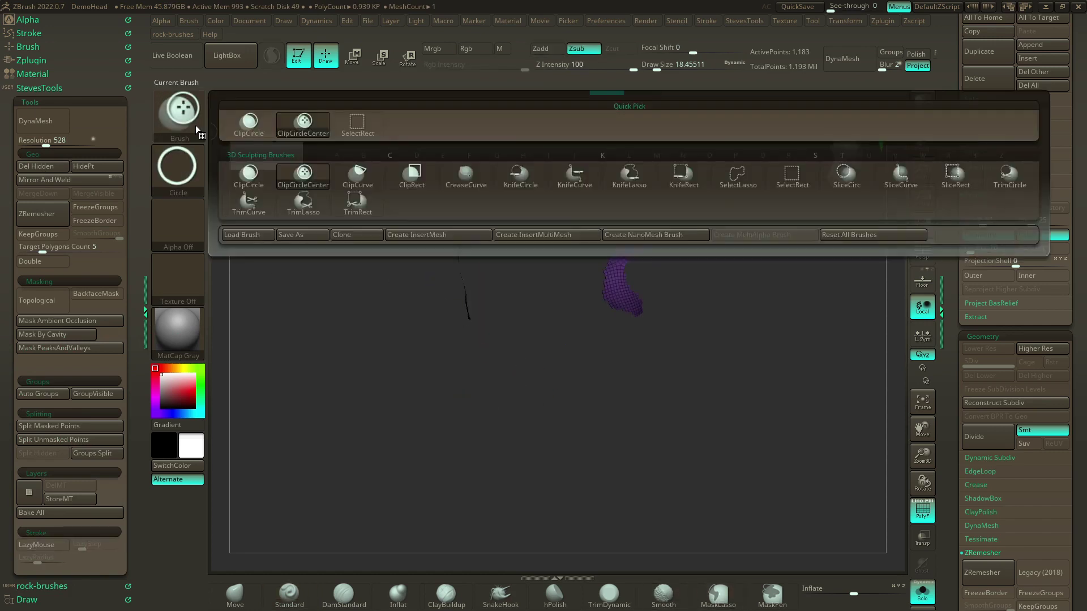
pyautogui.click(357, 123)
pyautogui.moveTo(412, 171)
pyautogui.keyDown('ctrl'); pyautogui.keyDown('shift'); pyautogui.mouseDown()
pyautogui.moveTo(511, 381)
pyautogui.moveTo(378, 337)
pyautogui.mouseUp(); pyautogui.keyUp('shift'); pyautogui.keyUp('ctrl')
pyautogui.click(50, 168)
# Step: Turn off Solo mode, show the retopoed subtool, and examine how the bands sit on the face
pyautogui.moveTo(475, 379); pyautogui.dragTo(650, 364)
pyautogui.moveTo(662, 327); pyautogui.dragTo(749, 422)
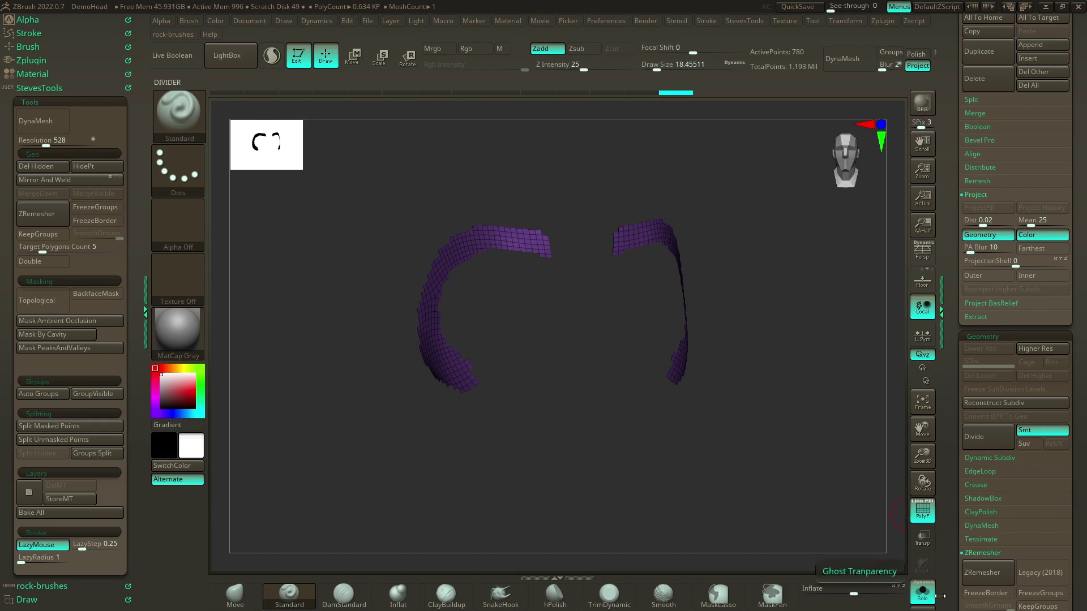
pyautogui.click(922, 592)
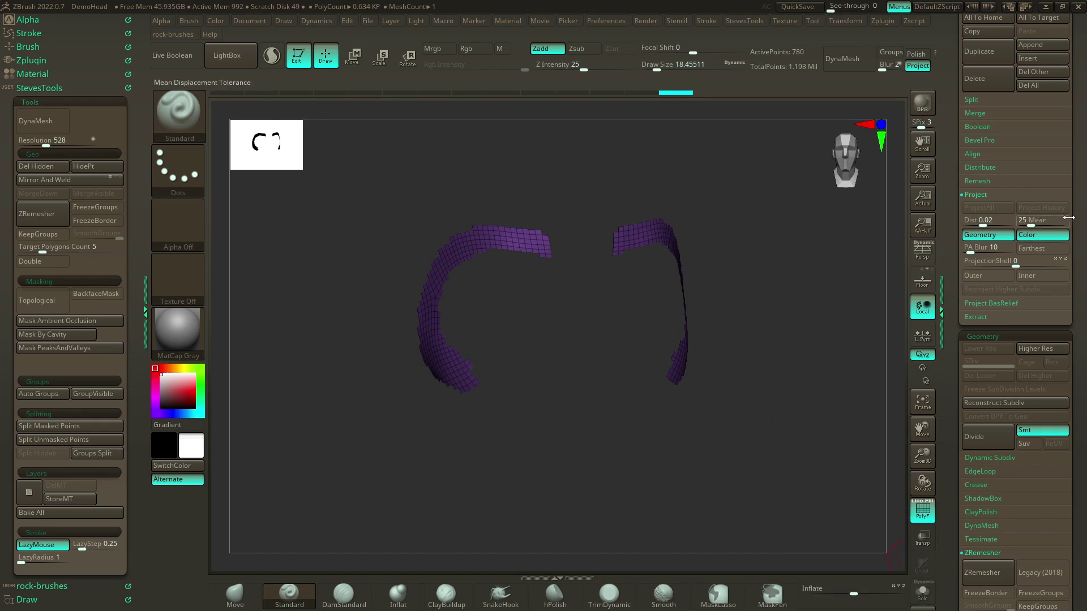
pyautogui.scroll(5, 1047, 226)
pyautogui.click(1064, 151)
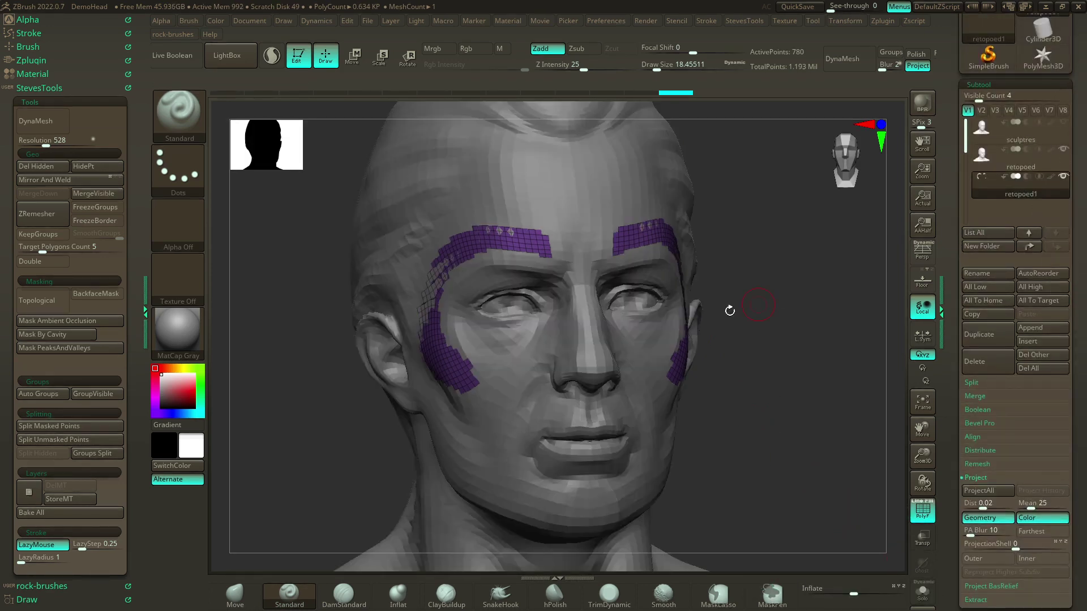
pyautogui.moveTo(729, 306); pyautogui.dragTo(683, 288)
pyautogui.moveTo(683, 287); pyautogui.dragTo(548, 215, button='right')
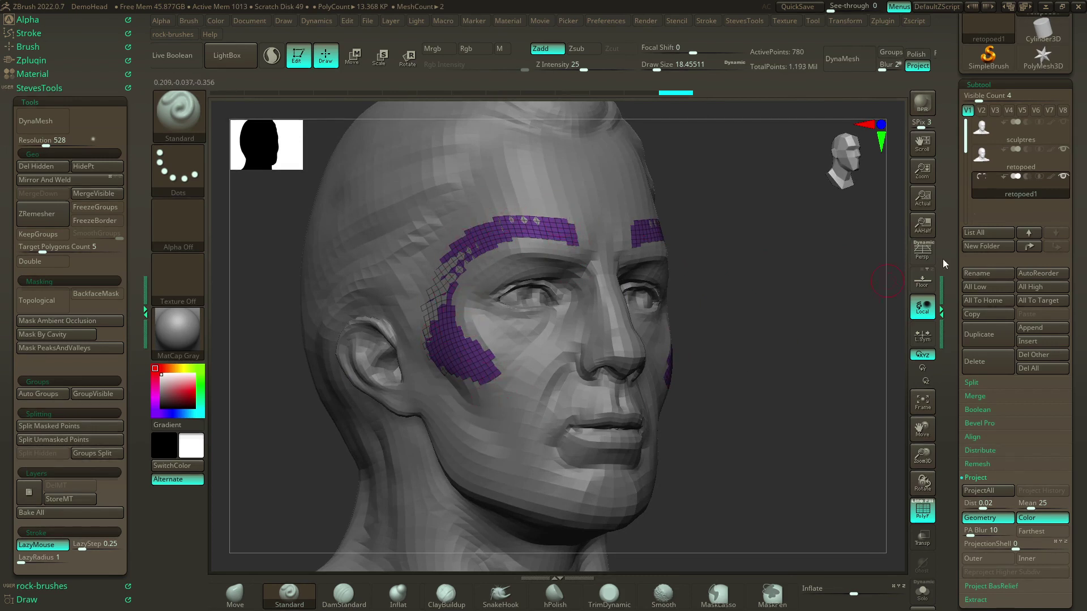
# Step: Smooth the jagged edges of the curved face bands with the Polish deformation and isolate them in Solo mode
pyautogui.click(974, 480)
pyautogui.scroll(-15, 1073, 414)
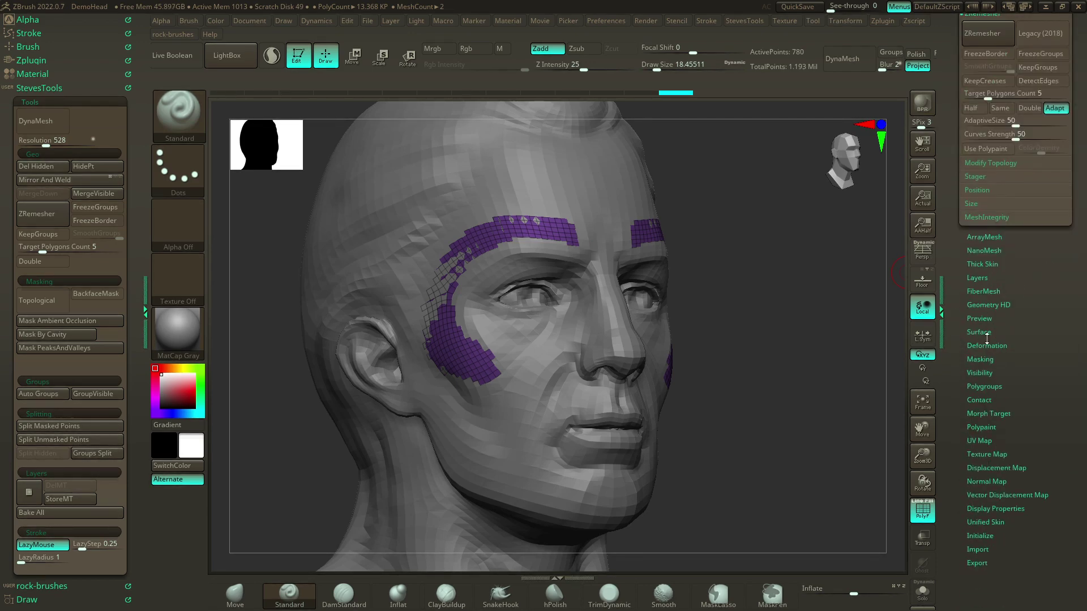
pyautogui.click(987, 346)
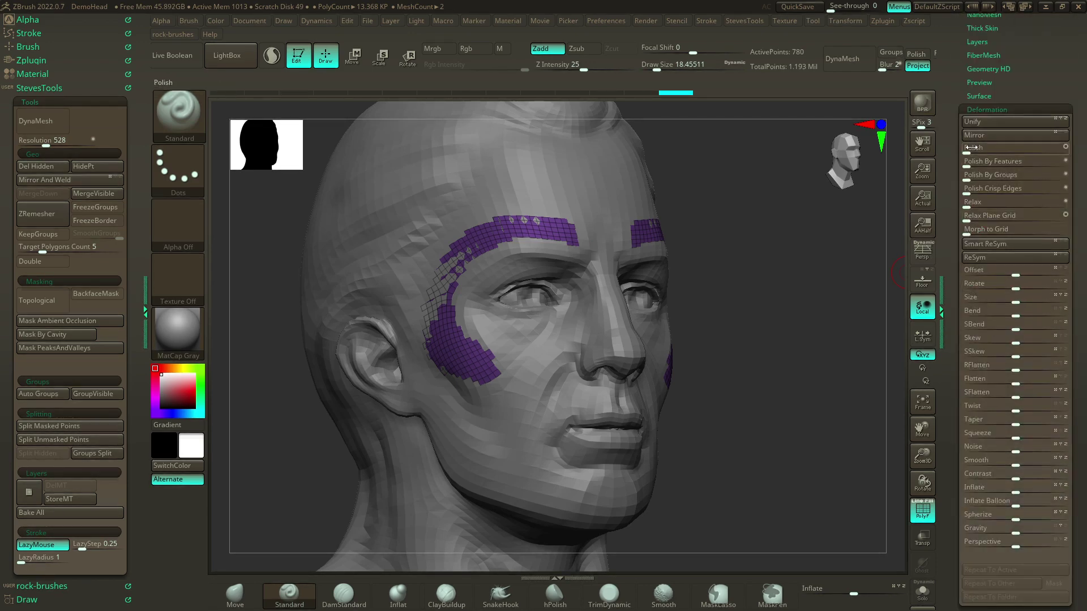
pyautogui.moveTo(970, 148); pyautogui.dragTo(1002, 148)
pyautogui.moveTo(715, 352); pyautogui.dragTo(890, 507)
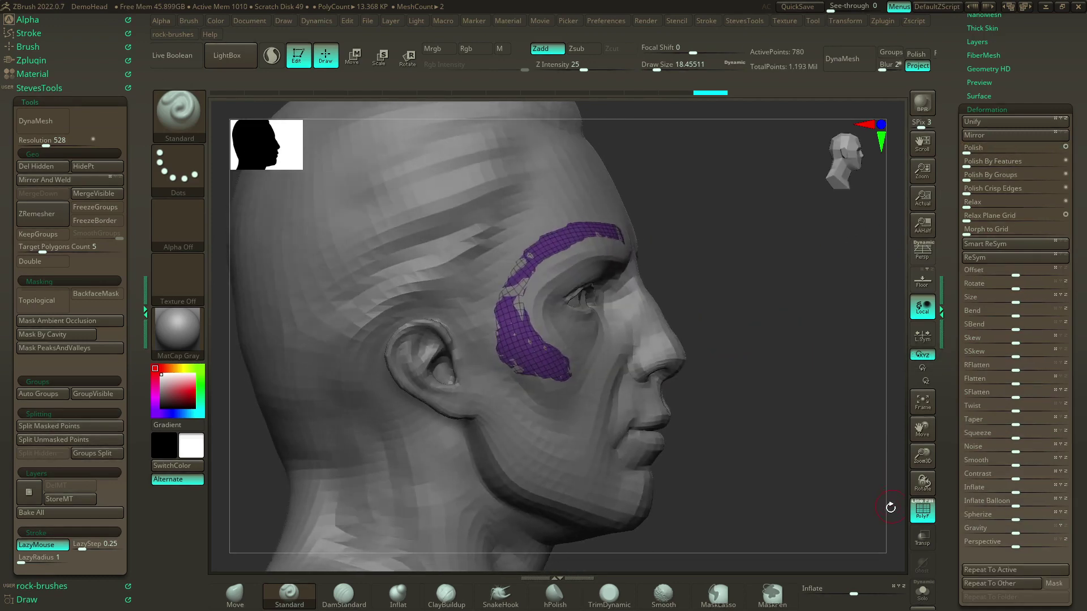
pyautogui.click(922, 591)
pyautogui.moveTo(739, 352); pyautogui.dragTo(515, 227)
pyautogui.moveTo(685, 480); pyautogui.dragTo(667, 478)
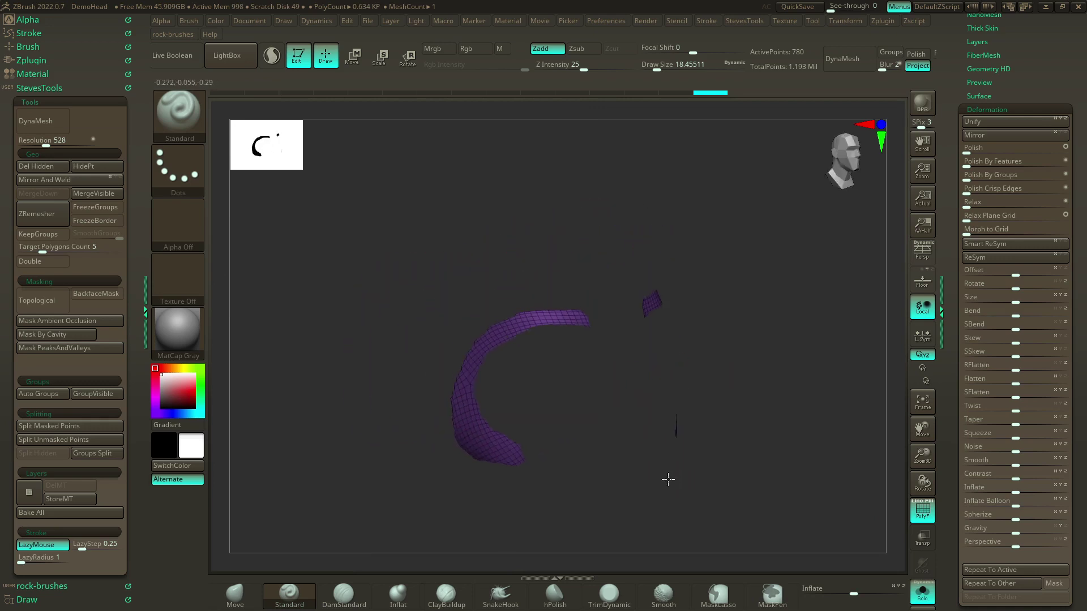
pyautogui.click(1036, 107)
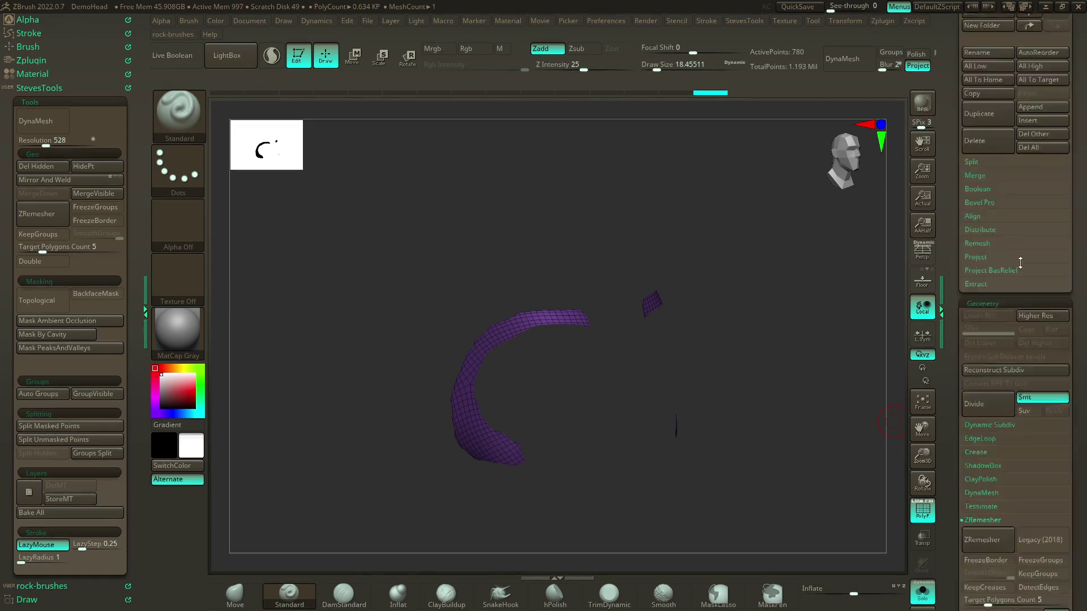
pyautogui.click(61, 89)
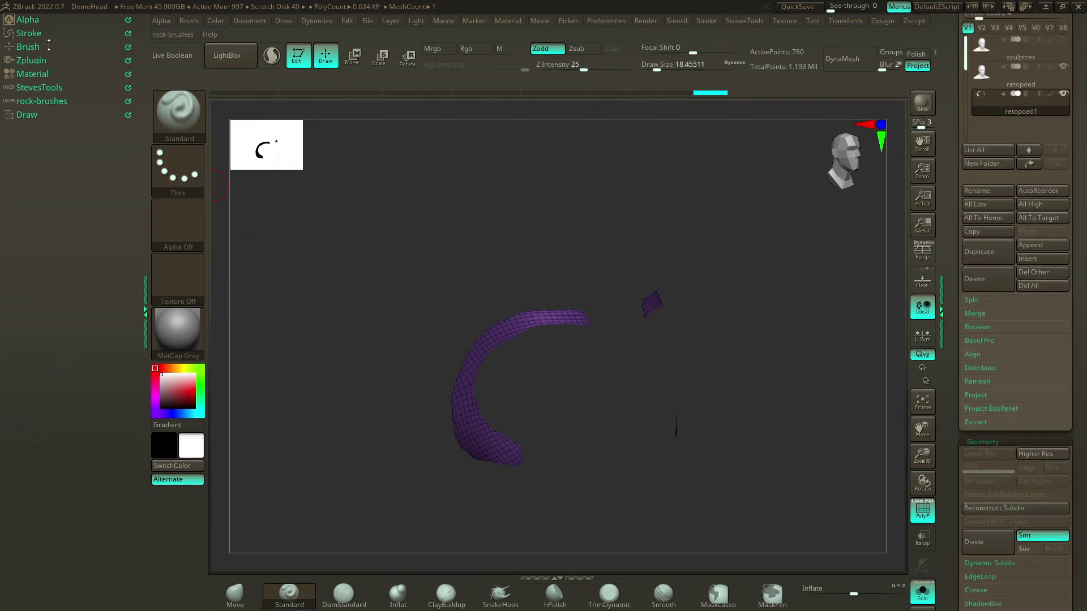
pyautogui.click(48, 46)
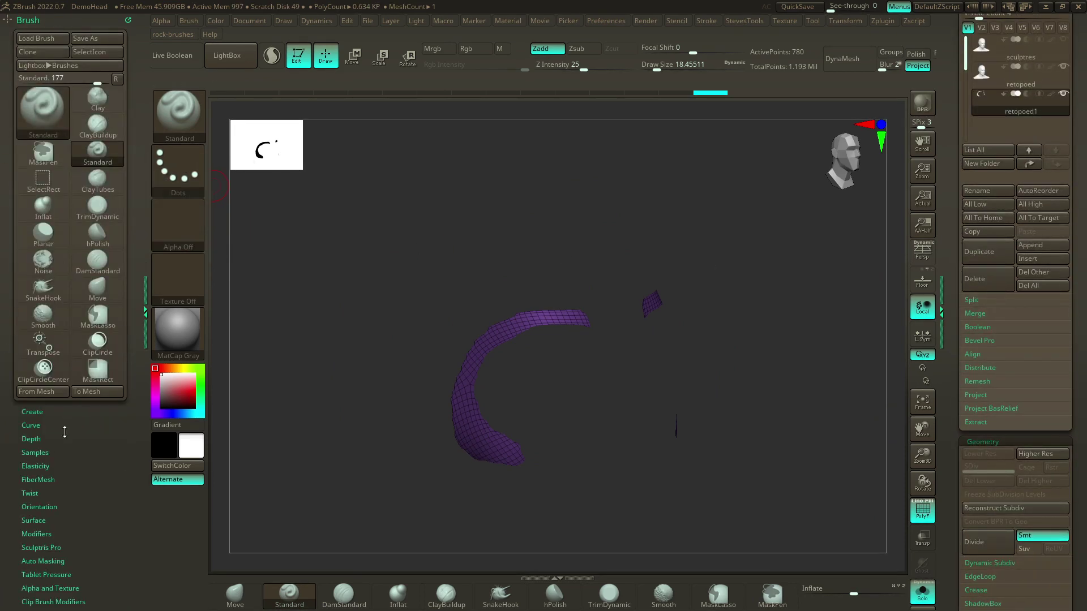
pyautogui.moveTo(66, 437)
pyautogui.mouseDown()
pyautogui.moveTo(67, 404)
pyautogui.moveTo(63, 509)
pyautogui.mouseUp()
pyautogui.click(31, 44)
pyautogui.moveTo(34, 31); pyautogui.dragTo(61, 163)
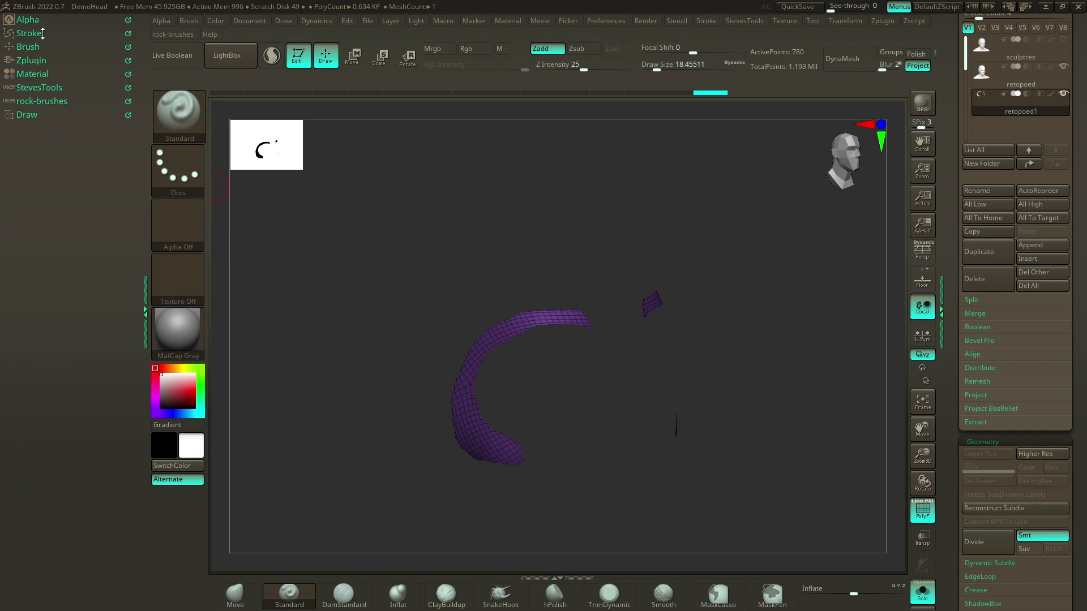
# Step: Create curves along the open edges of the bands with Frame Mesh, enabling only Border and disabling Polygroups and Creased edges
pyautogui.click(42, 33)
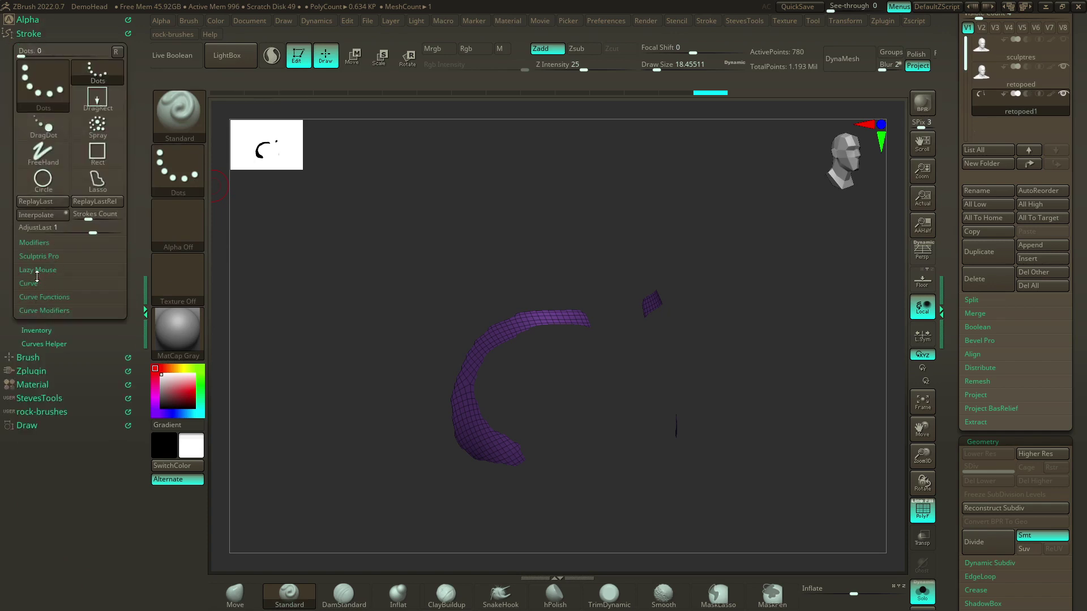
pyautogui.click(35, 242)
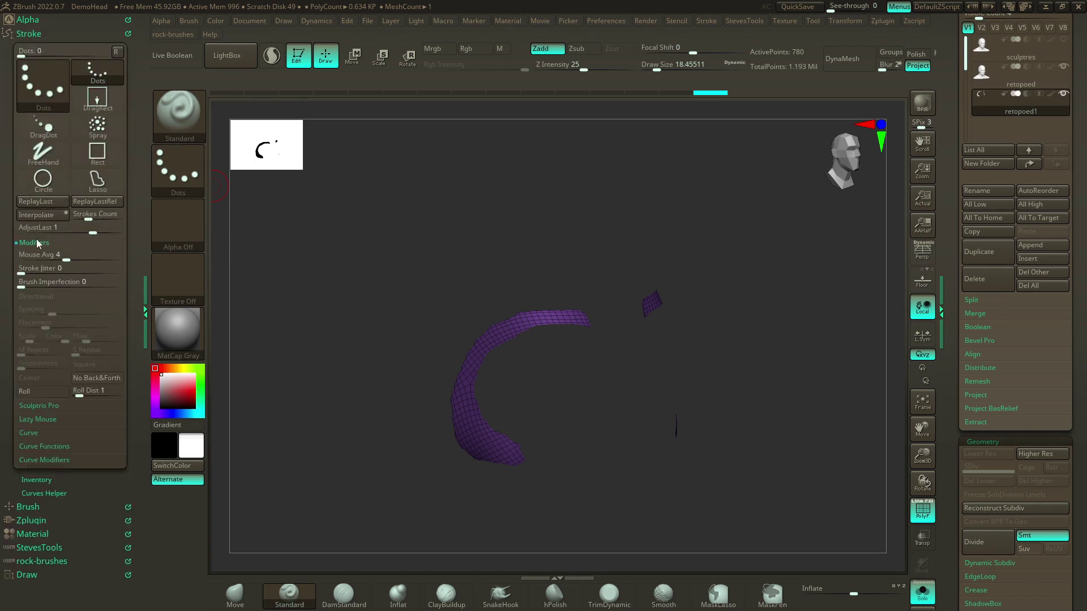
pyautogui.click(29, 433)
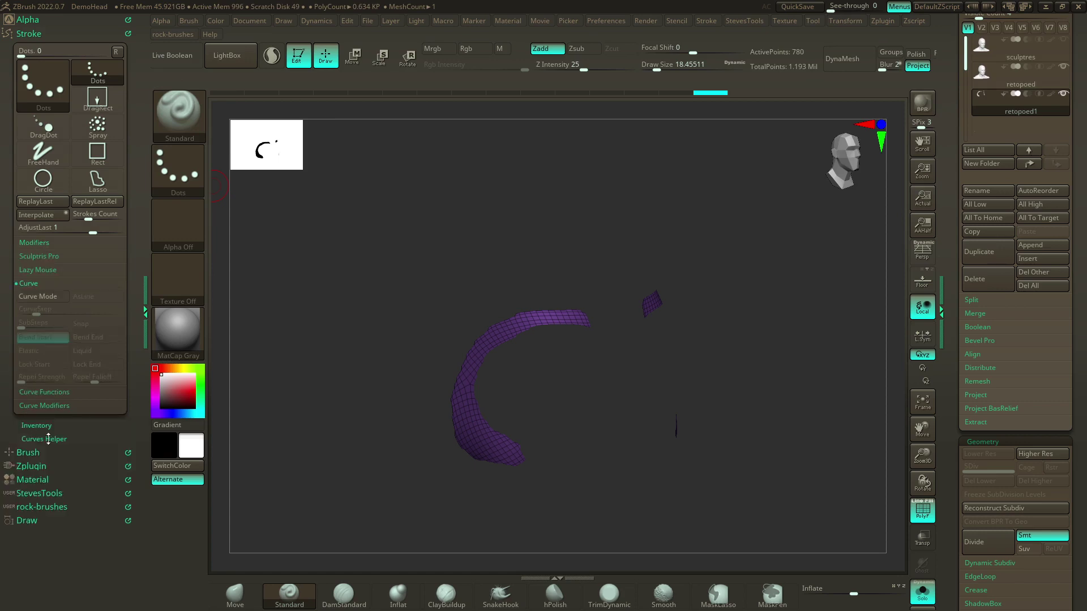
pyautogui.click(51, 396)
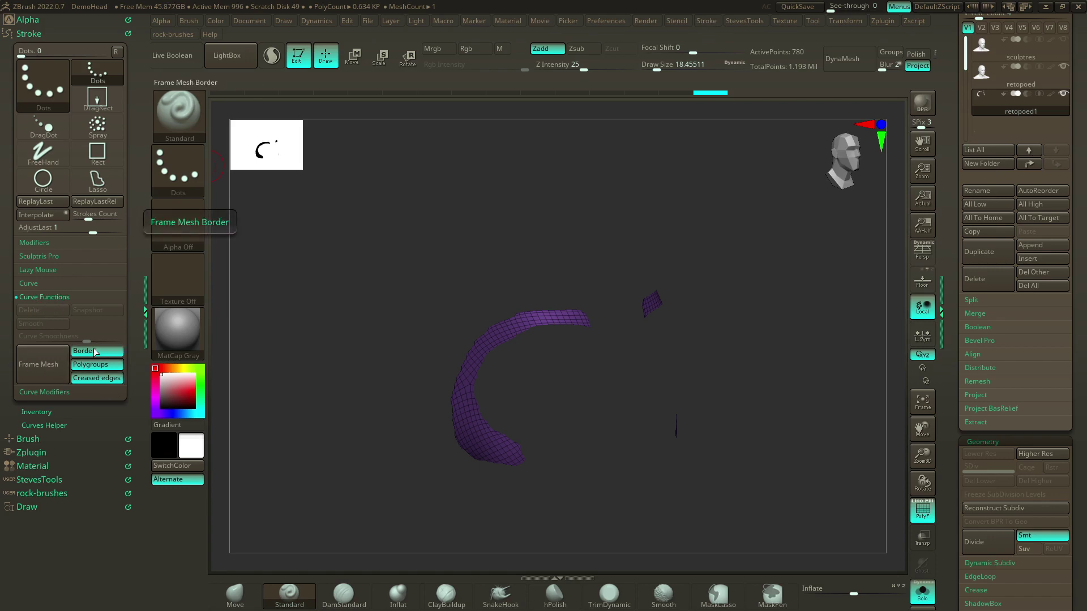
pyautogui.click(97, 364)
pyautogui.click(100, 377)
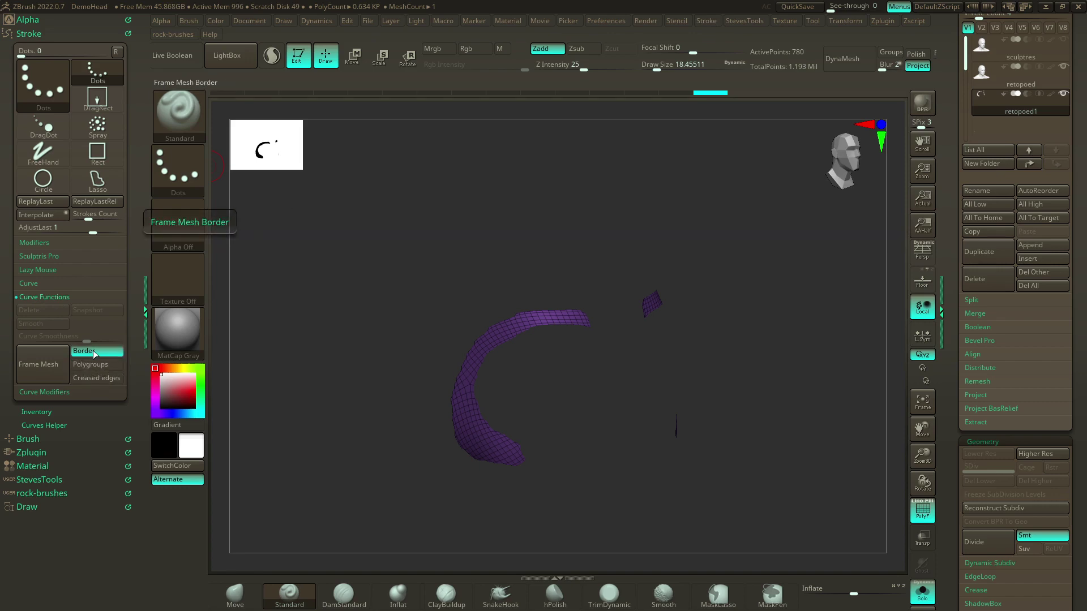
pyautogui.click(39, 362)
pyautogui.moveTo(637, 378); pyautogui.dragTo(581, 325)
pyautogui.moveTo(565, 463); pyautogui.dragTo(375, 401)
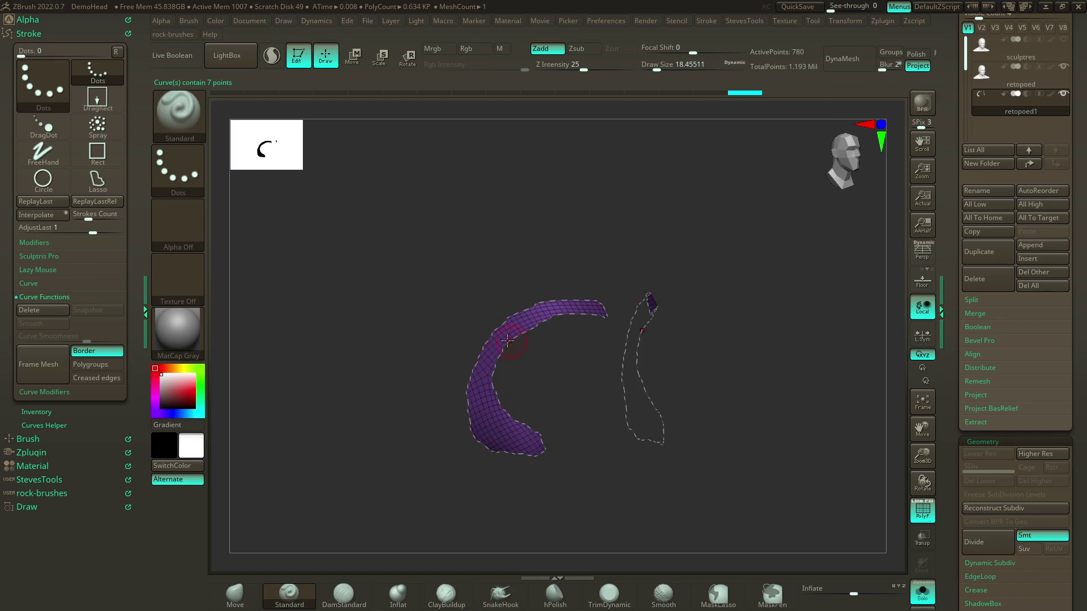
# Step: Choose the CurveTube brush and generate tubes along the framed border curves at a draw size of about 18
pyautogui.click(193, 117)
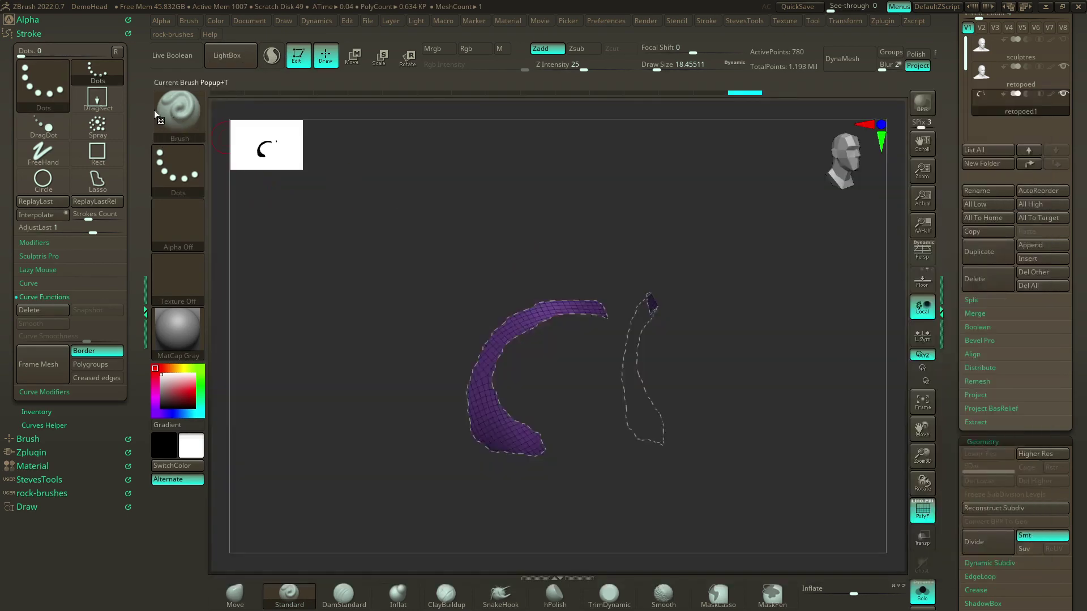
pyautogui.click(168, 112)
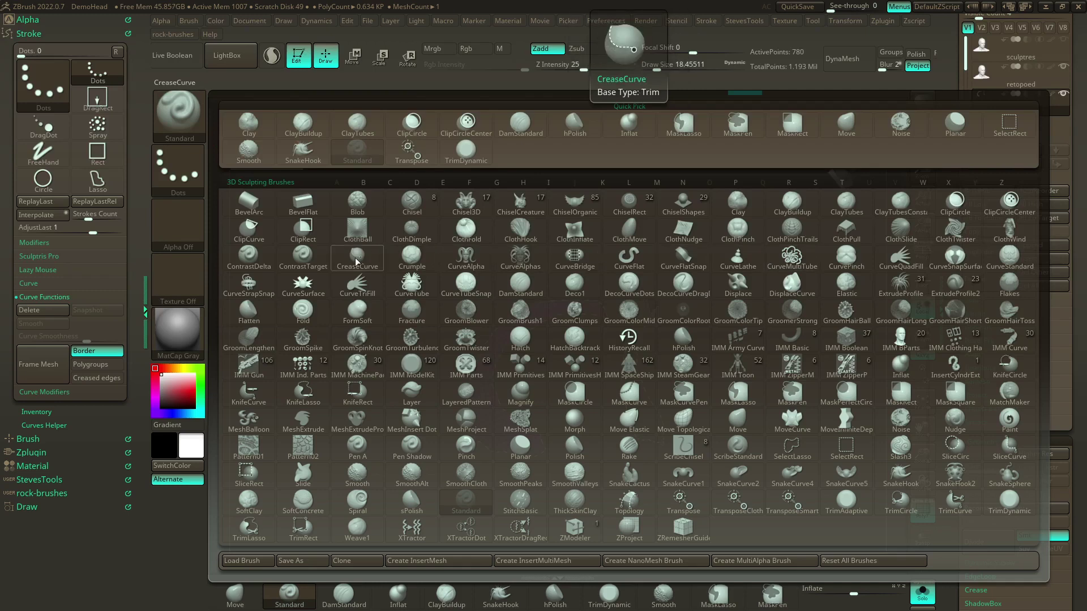
pyautogui.click(409, 288)
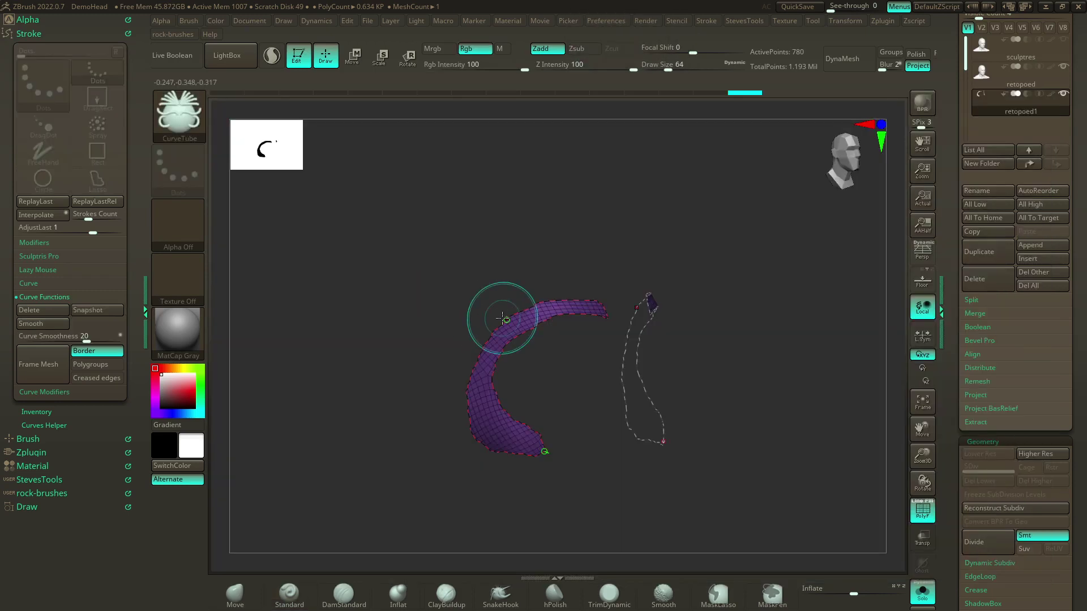
pyautogui.click(502, 318)
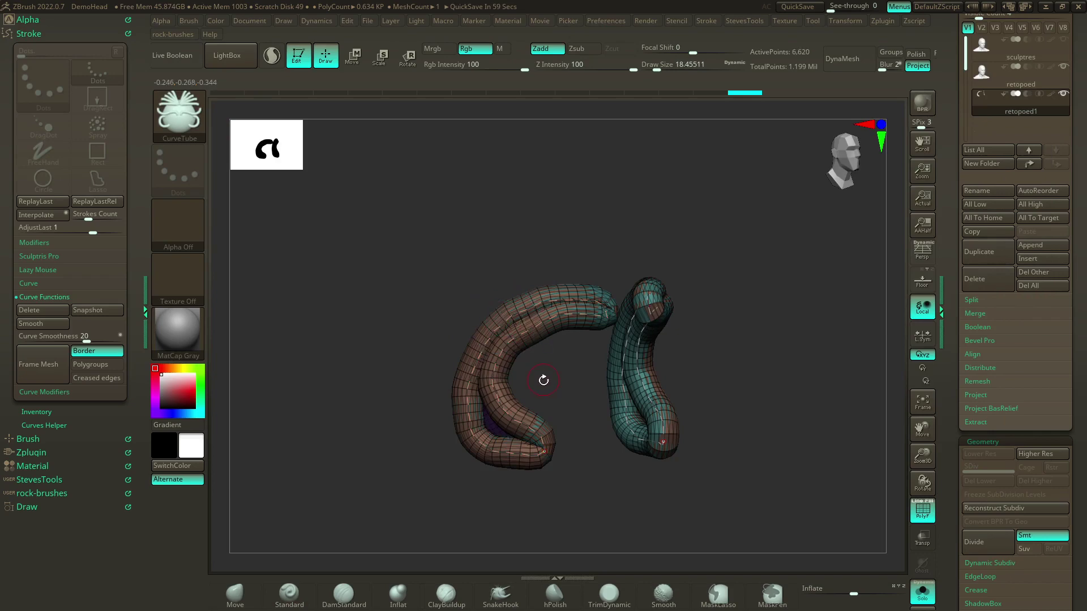
pyautogui.press('f')
pyautogui.moveTo(557, 192)
pyautogui.mouseDown()
pyautogui.moveTo(497, 199)
pyautogui.moveTo(557, 200)
pyautogui.mouseUp()
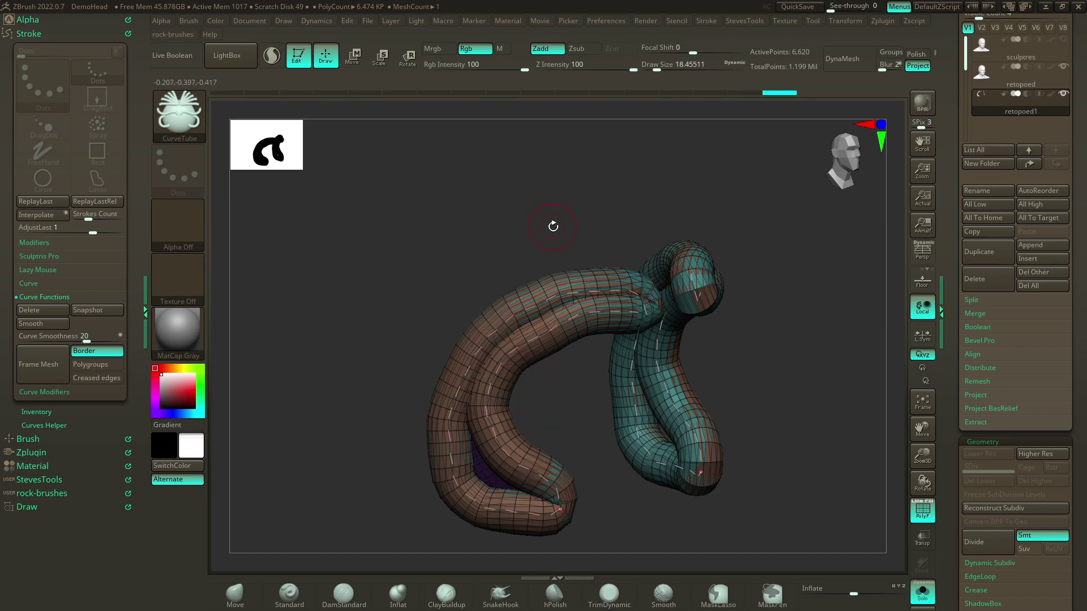
# Step: Undo the thick tubes and regenerate thinner ones along the border curves at a draw size of about 6
pyautogui.hotkey('ctrl', 'z')
pyautogui.press('s')
pyautogui.moveTo(553, 226); pyautogui.dragTo(544, 230)
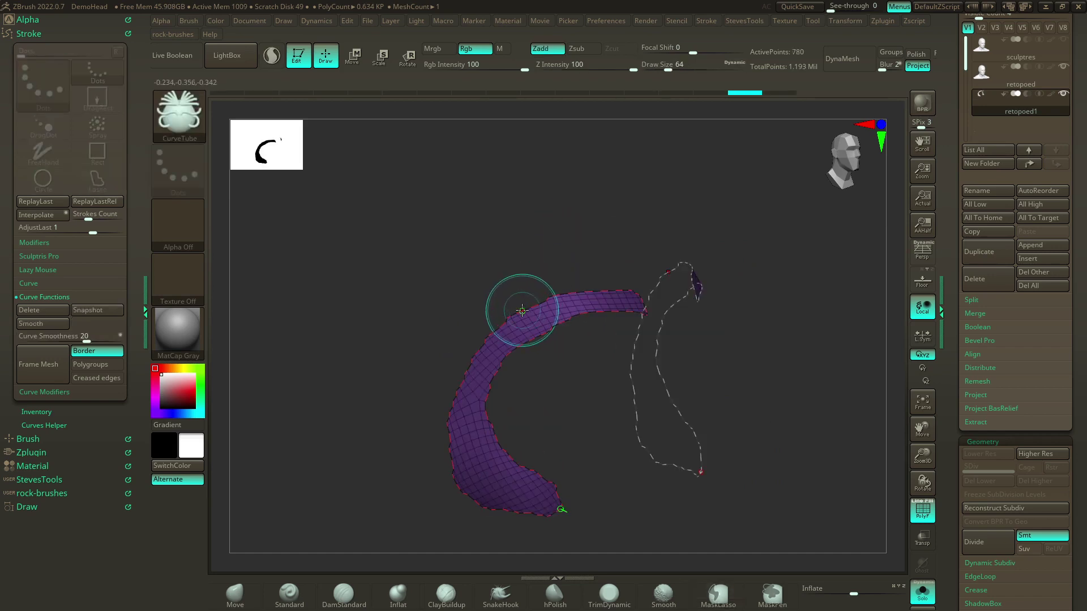
pyautogui.moveTo(520, 313); pyautogui.dragTo(503, 313)
pyautogui.click(519, 311)
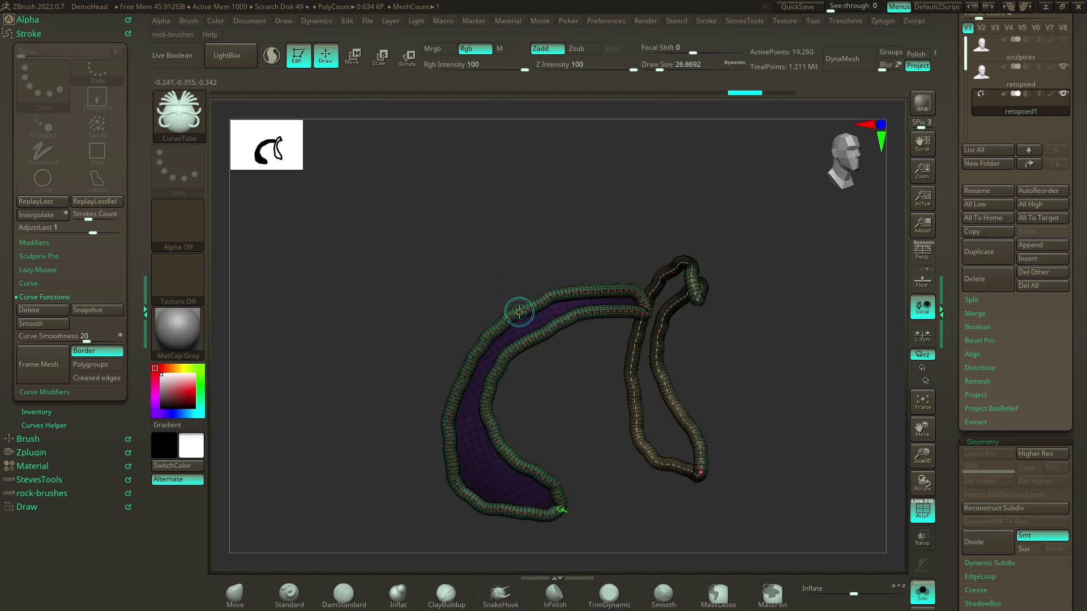
# Step: Turn off PolyFrame, hide the flat bands so only the tubes show, and delete the hidden band geometry
pyautogui.moveTo(555, 380)
pyautogui.mouseDown()
pyautogui.moveTo(504, 384)
pyautogui.moveTo(585, 379)
pyautogui.moveTo(808, 465)
pyautogui.moveTo(745, 434)
pyautogui.mouseUp()
pyautogui.click(928, 514)
pyautogui.keyDown('ctrl'); pyautogui.keyDown('shift'); pyautogui.click(492, 464); pyautogui.keyUp('shift'); pyautogui.keyUp('ctrl')
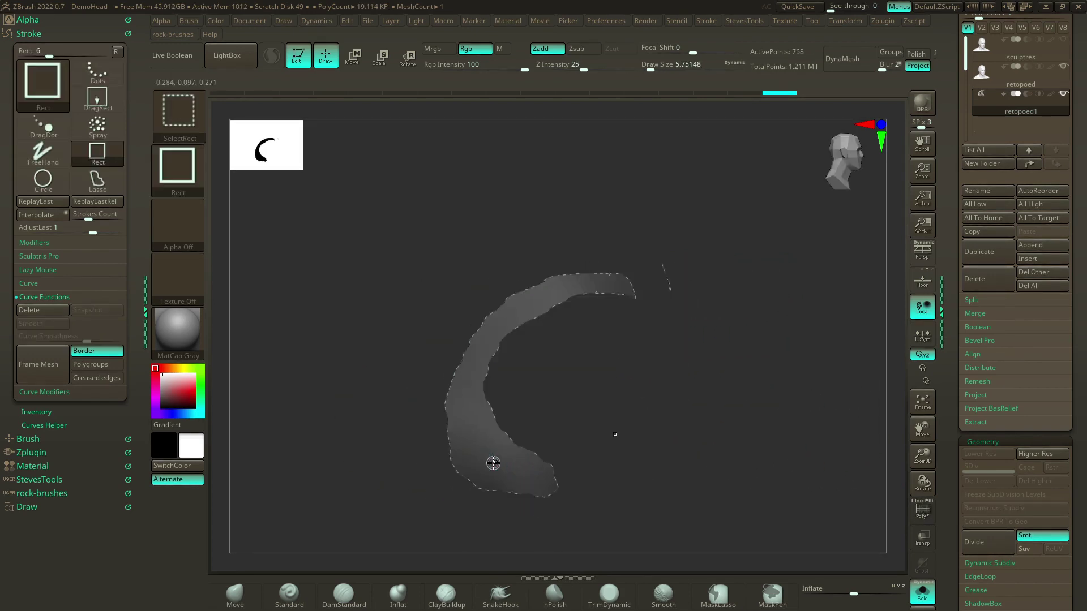
pyautogui.keyDown('ctrl'); pyautogui.keyDown('shift'); pyautogui.click(493, 463); pyautogui.keyUp('shift'); pyautogui.keyUp('ctrl')
pyautogui.moveTo(745, 383)
pyautogui.mouseDown()
pyautogui.moveTo(723, 388)
pyautogui.moveTo(736, 386)
pyautogui.mouseUp()
pyautogui.click(27, 32)
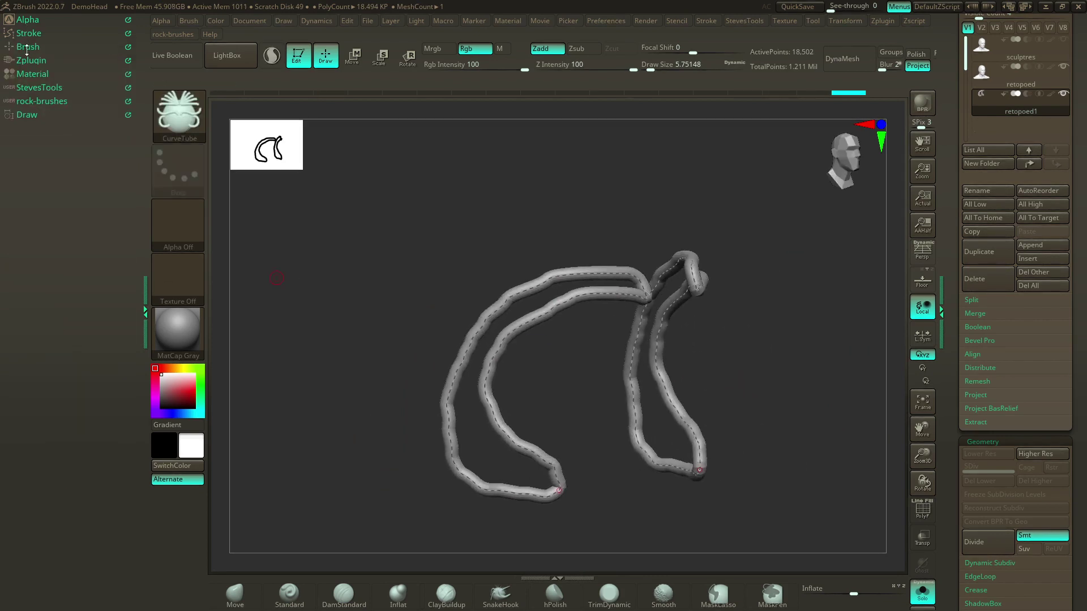
pyautogui.click(34, 87)
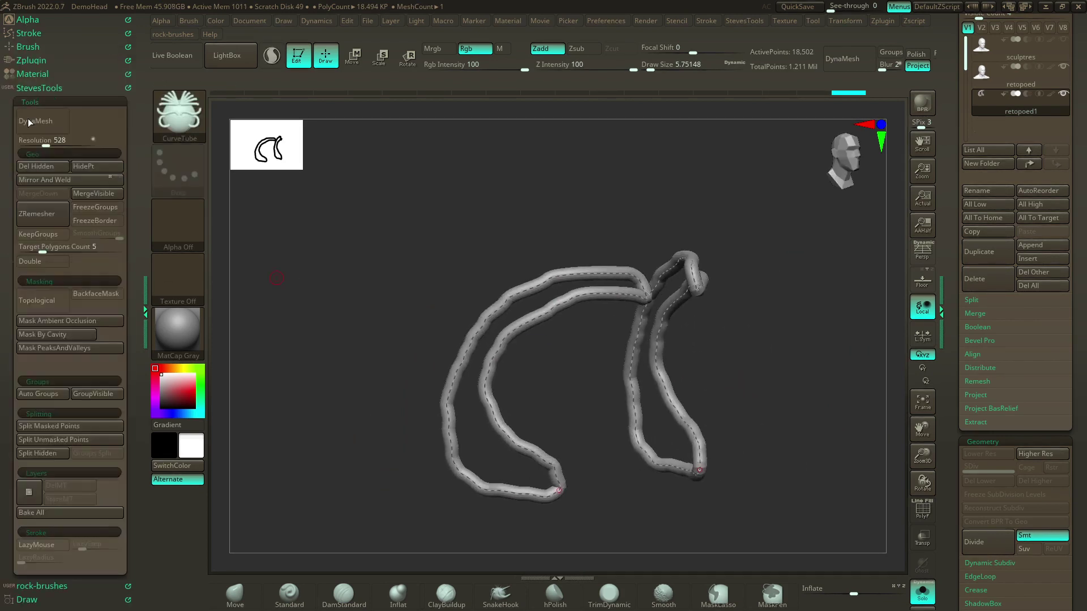
pyautogui.click(38, 166)
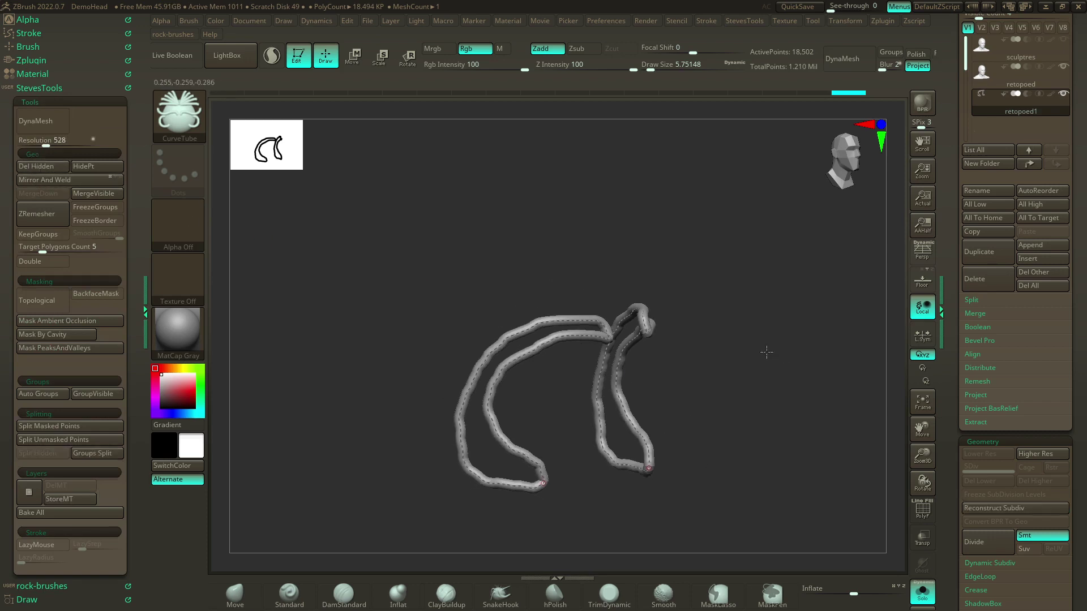
# Step: Apply CurveTube again to the border curves of the isolated tubes and lower the brush's draw size
pyautogui.keyDown('ctrl'); pyautogui.moveTo(541, 390); pyautogui.dragTo(677, 313, button='right'); pyautogui.keyUp('ctrl')
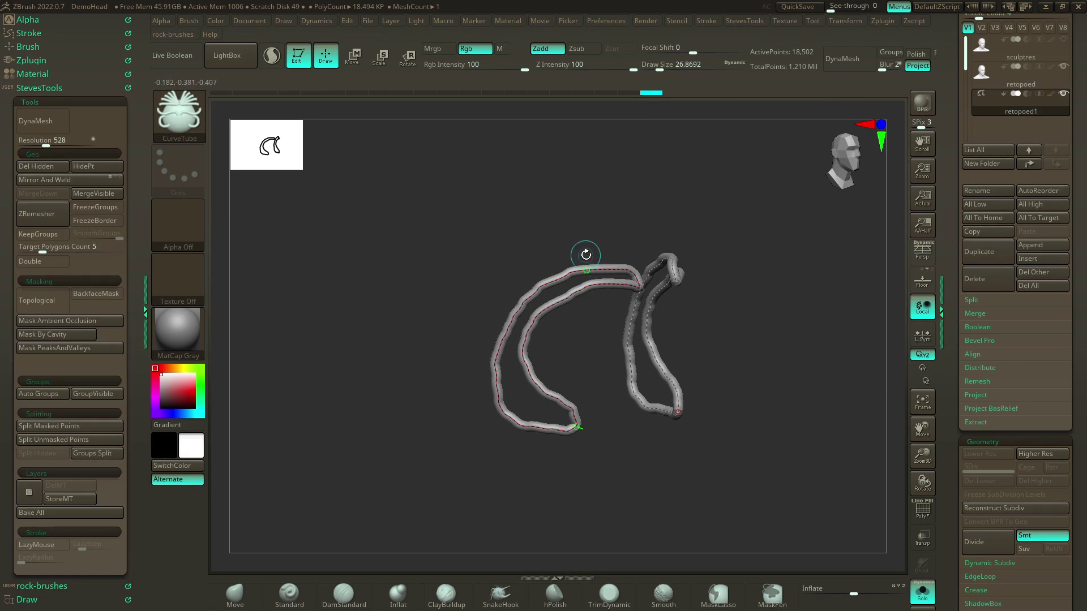
pyautogui.click(585, 255)
pyautogui.moveTo(749, 342)
pyautogui.mouseDown()
pyautogui.moveTo(709, 460)
pyautogui.moveTo(662, 477)
pyautogui.moveTo(650, 509)
pyautogui.mouseUp()
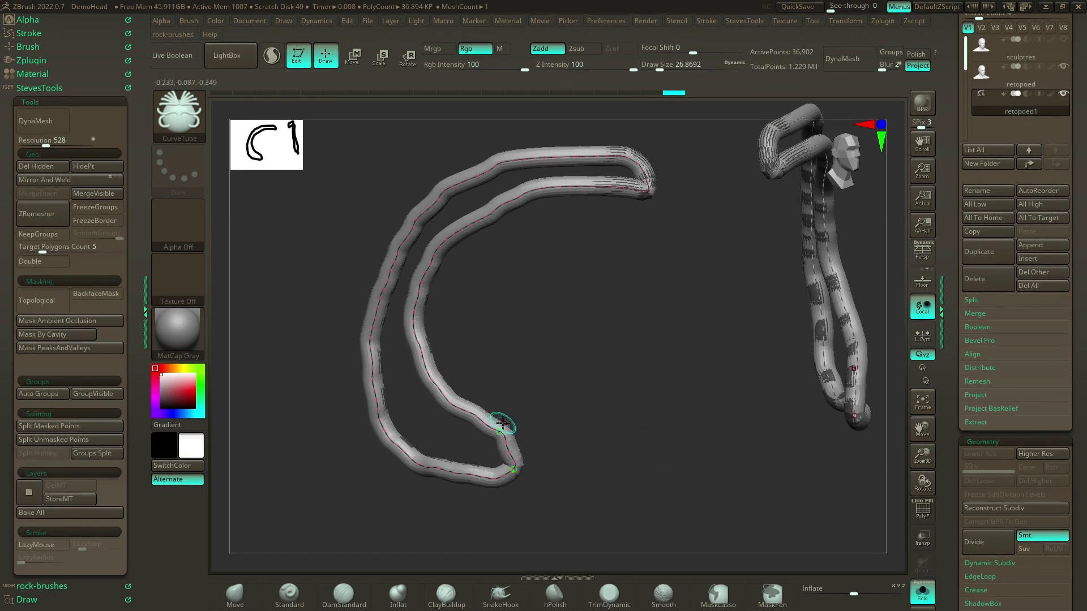
pyautogui.press('[')
pyautogui.press('[')
pyautogui.press('[')
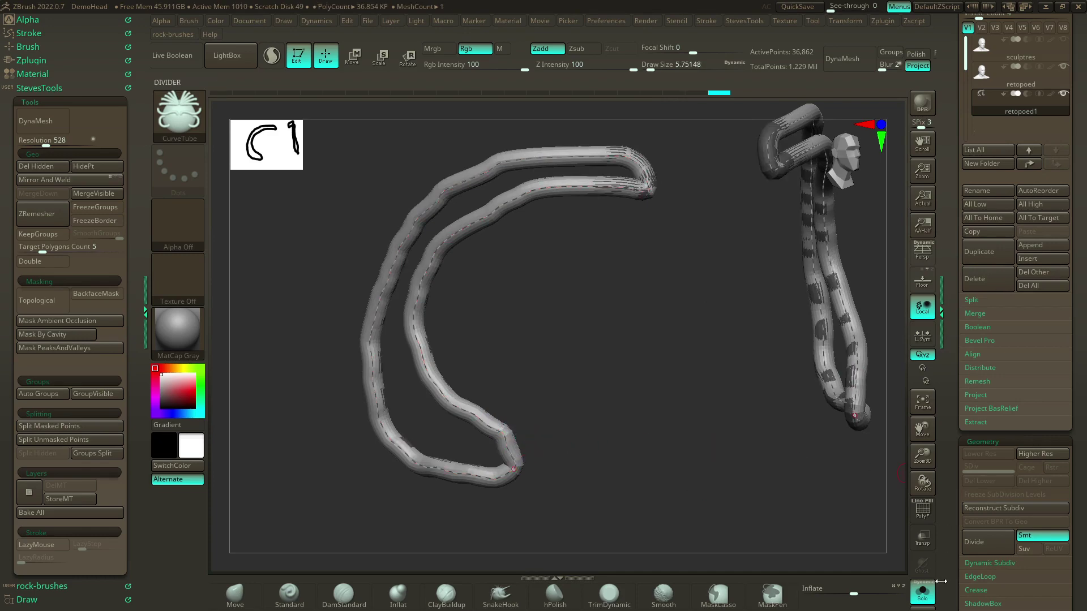
# Step: Turn off Solo mode and examine how the tube outlines sit around the eyes from the side and front
pyautogui.click(931, 587)
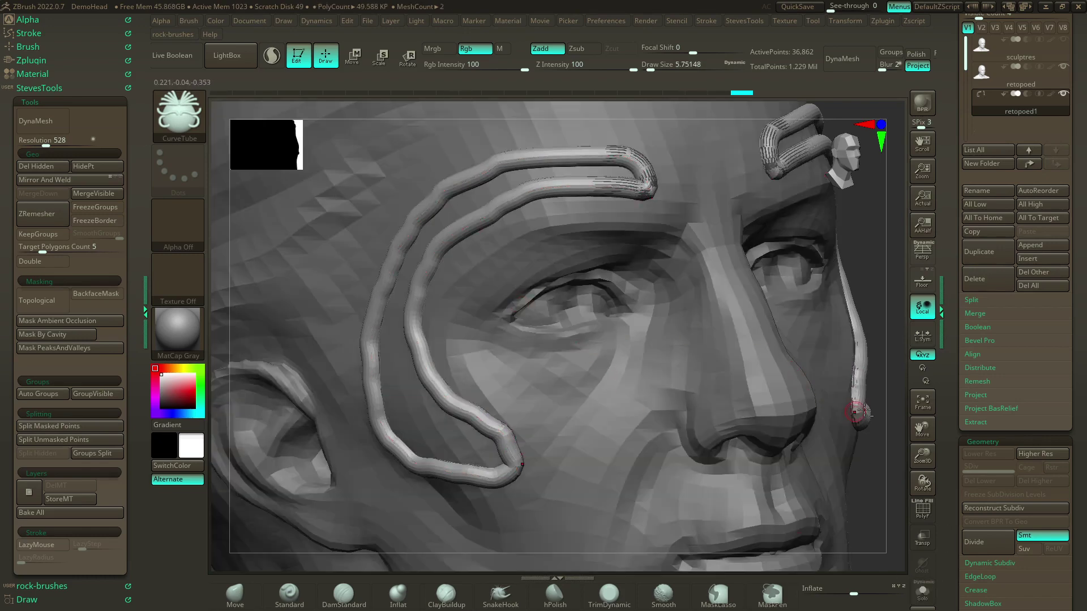
pyautogui.keyDown('alt'); pyautogui.moveTo(878, 274); pyautogui.dragTo(672, 296); pyautogui.keyUp('alt')
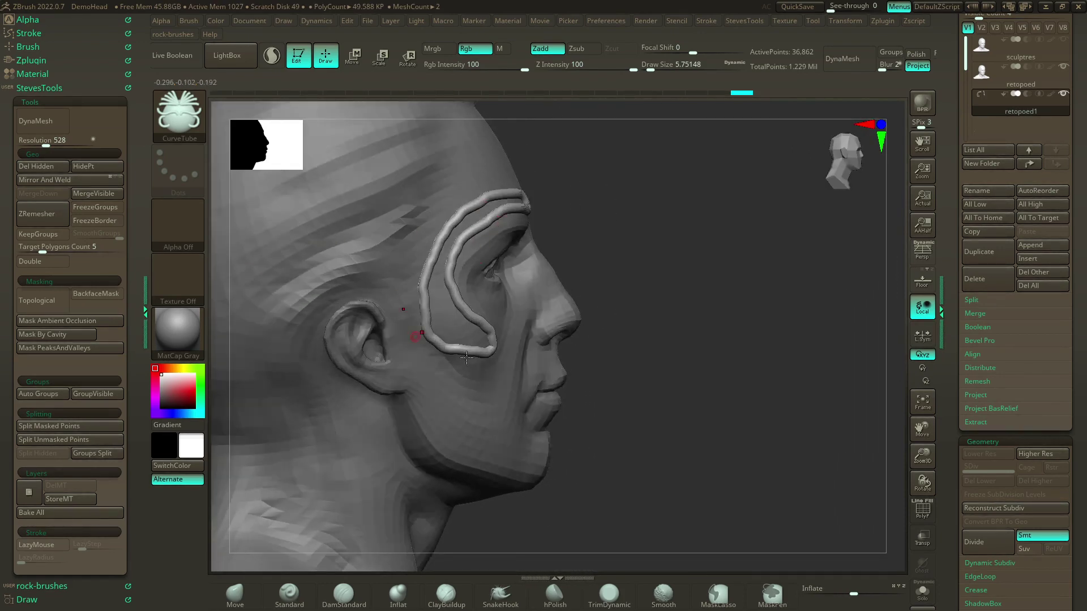
pyautogui.moveTo(792, 368); pyautogui.dragTo(641, 383)
pyautogui.keyDown('alt'); pyautogui.moveTo(818, 398); pyautogui.dragTo(736, 379); pyautogui.keyUp('alt')
pyautogui.moveTo(736, 379); pyautogui.dragTo(479, 209)
pyautogui.keyDown('alt'); pyautogui.moveTo(594, 230); pyautogui.dragTo(689, 343); pyautogui.keyUp('alt')
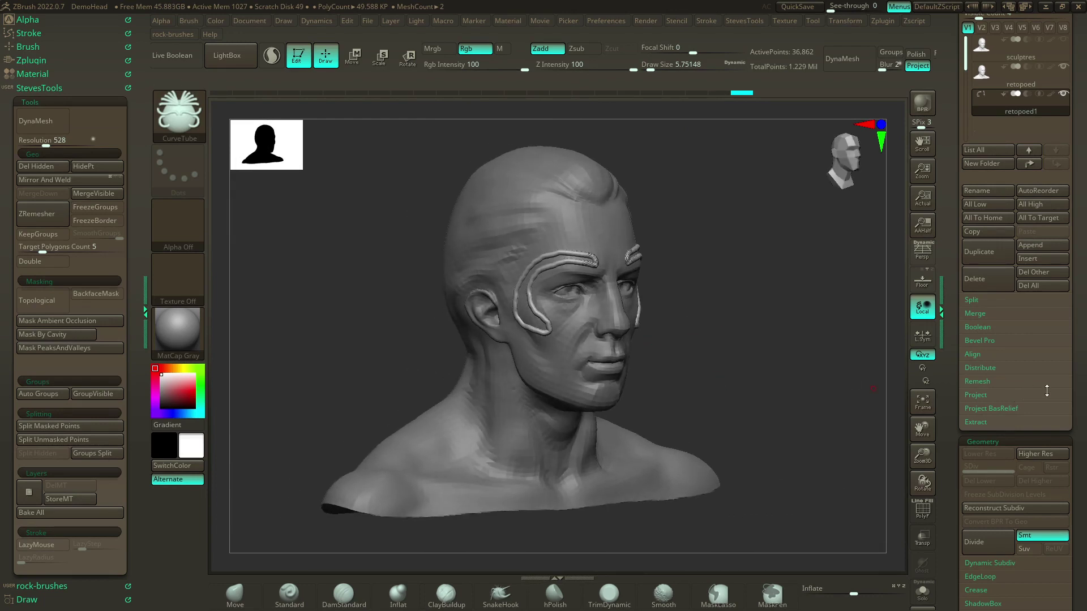